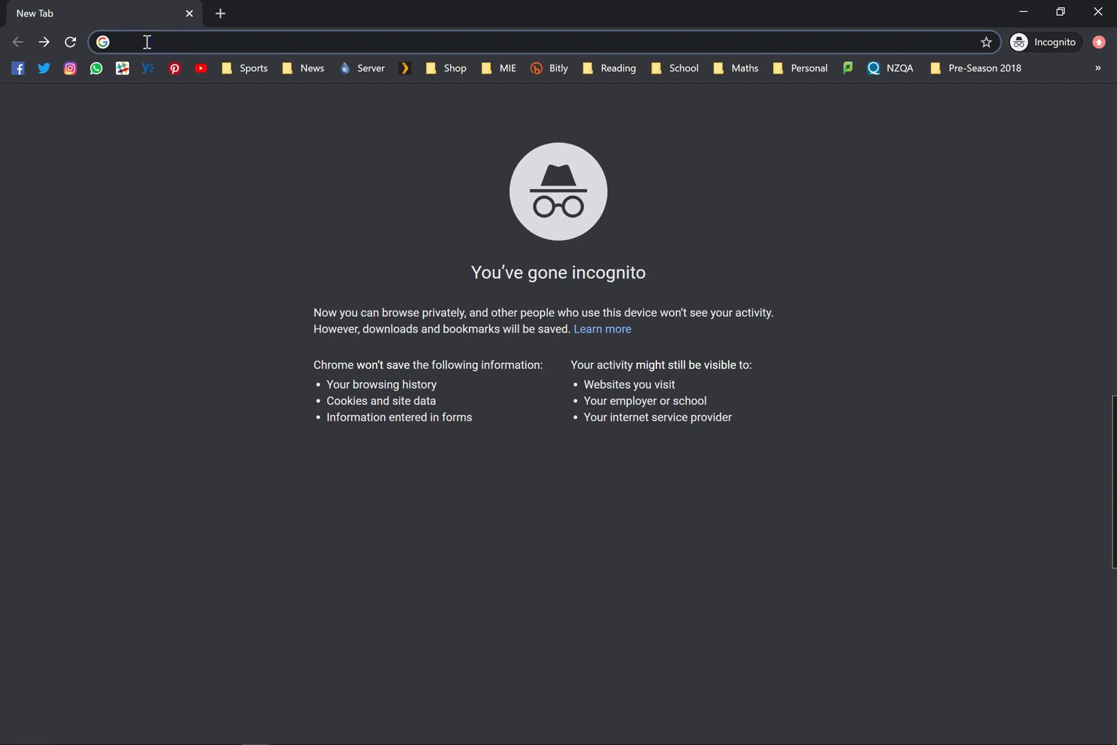
- Go to meet.google.com and bring up the Google sign-in page
{"action": "left_click", "coordinate": [147, 42]}
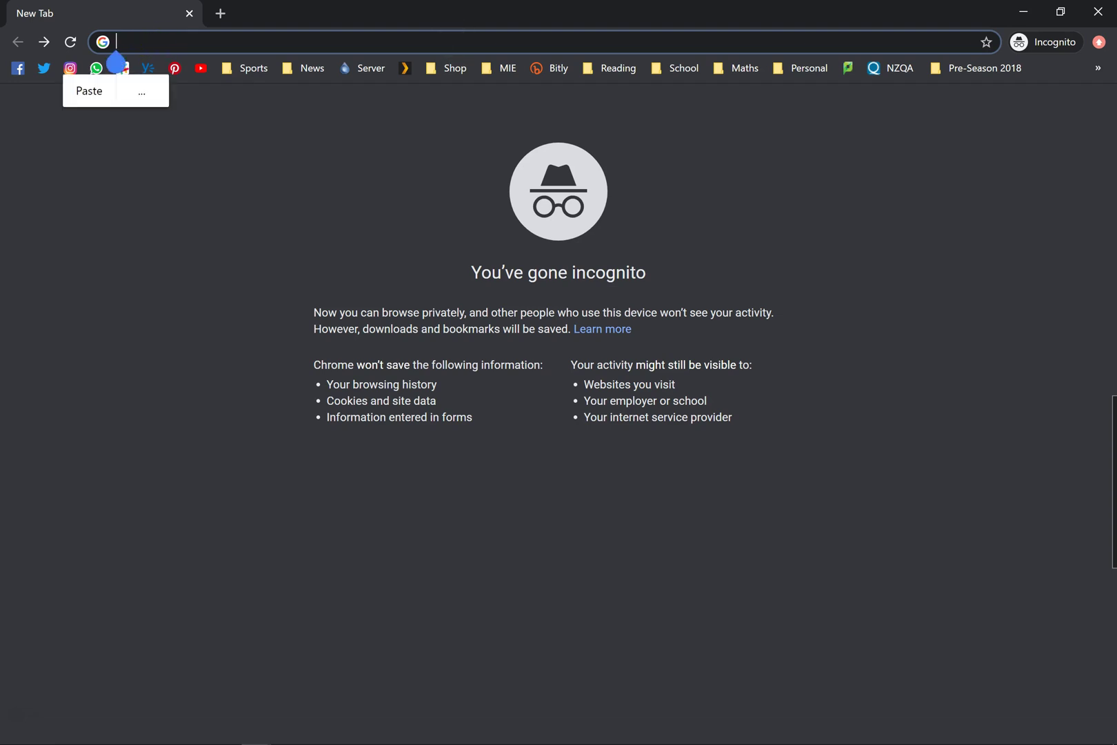
{"action": "left_click", "coordinate": [431, 44]}
{"action": "type", "text": "me"}
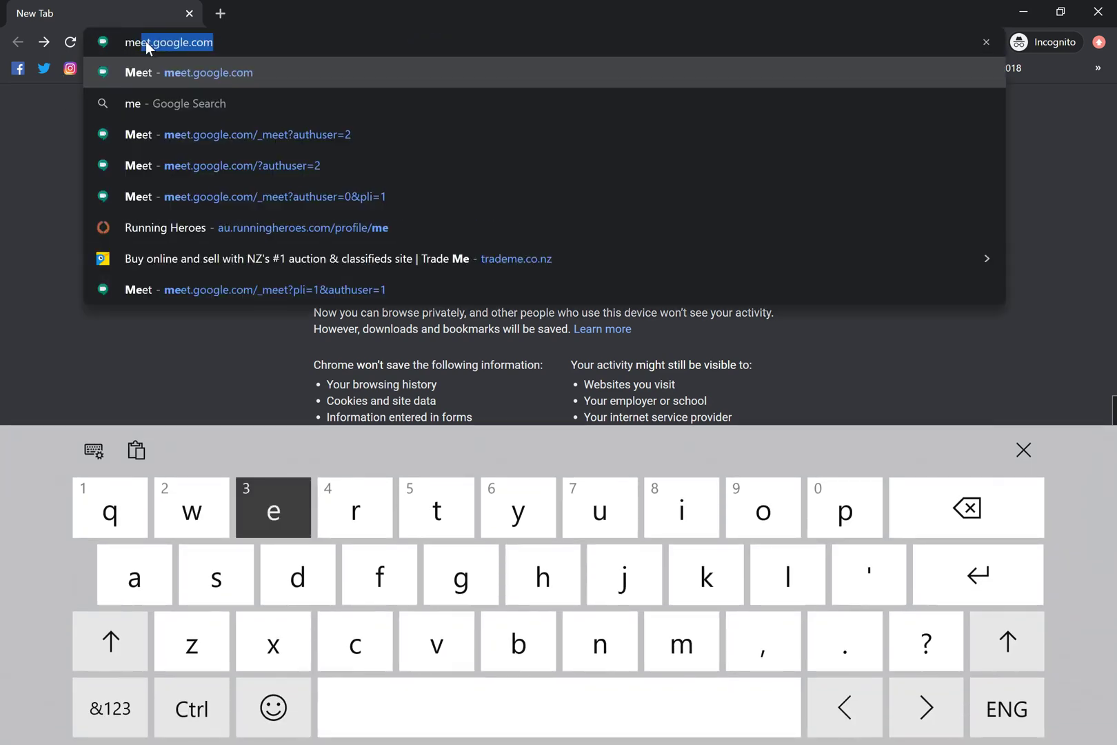
{"action": "type", "text": "et"}
{"action": "key", "text": "Return"}
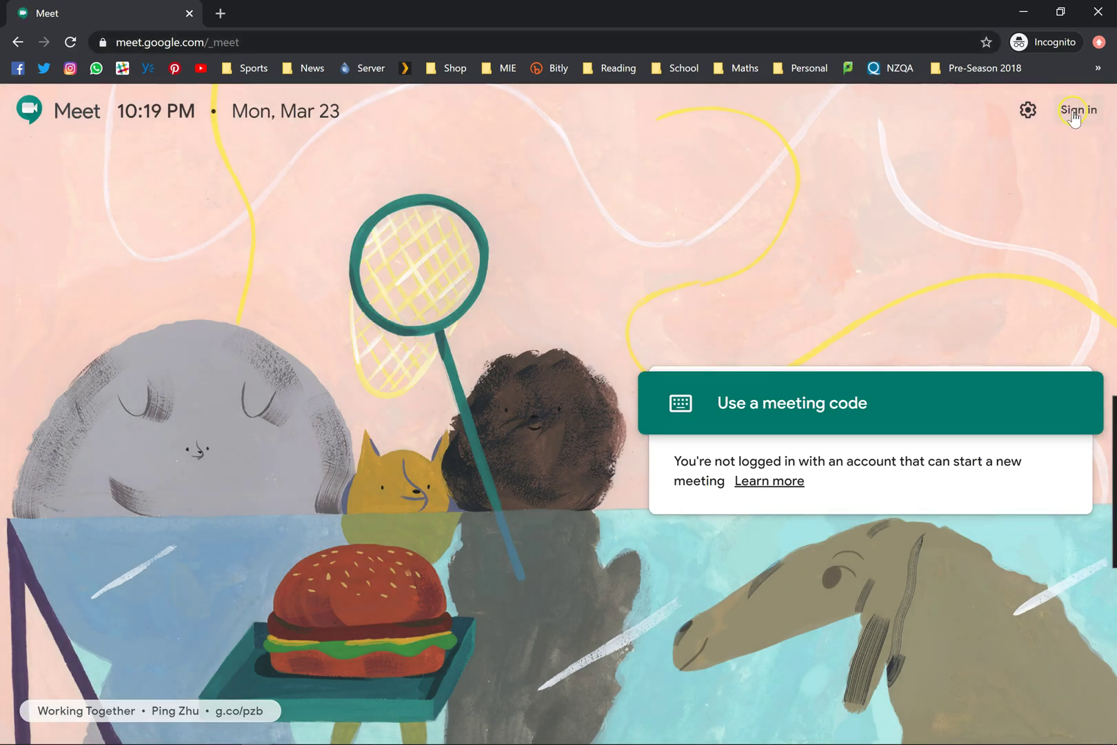
{"action": "left_click", "coordinate": [1077, 110]}
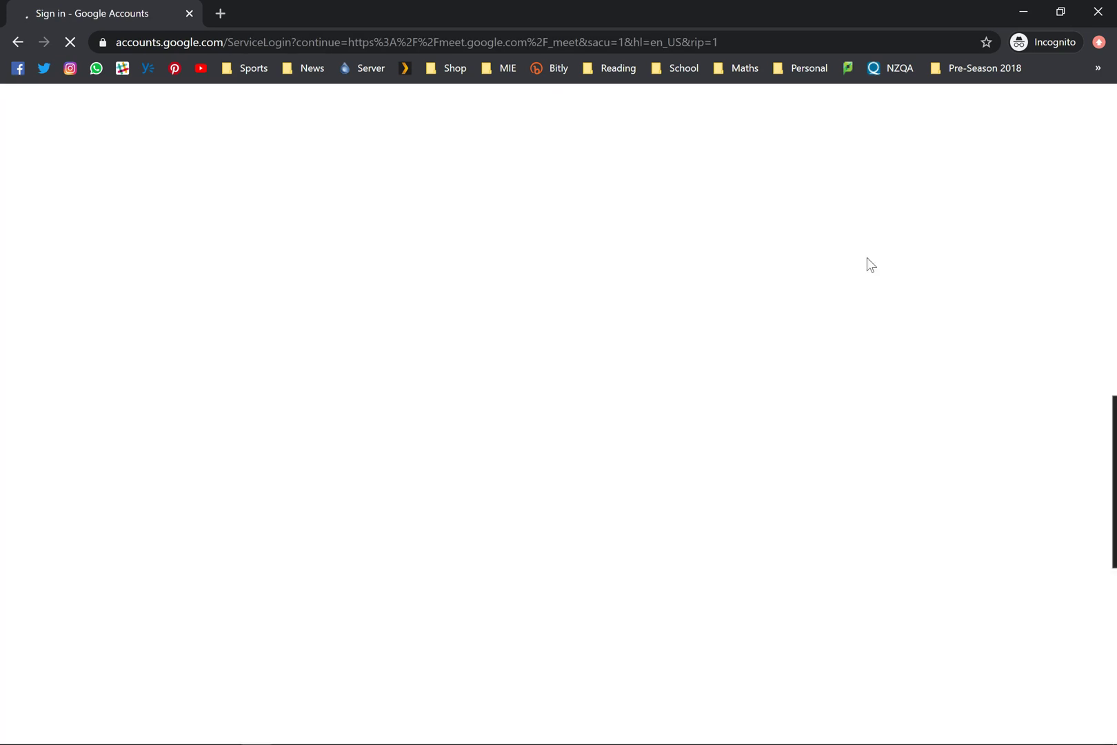
- Sign in with the school account and confirm it is the active account
{"action": "left_click", "coordinate": [842, 266]}
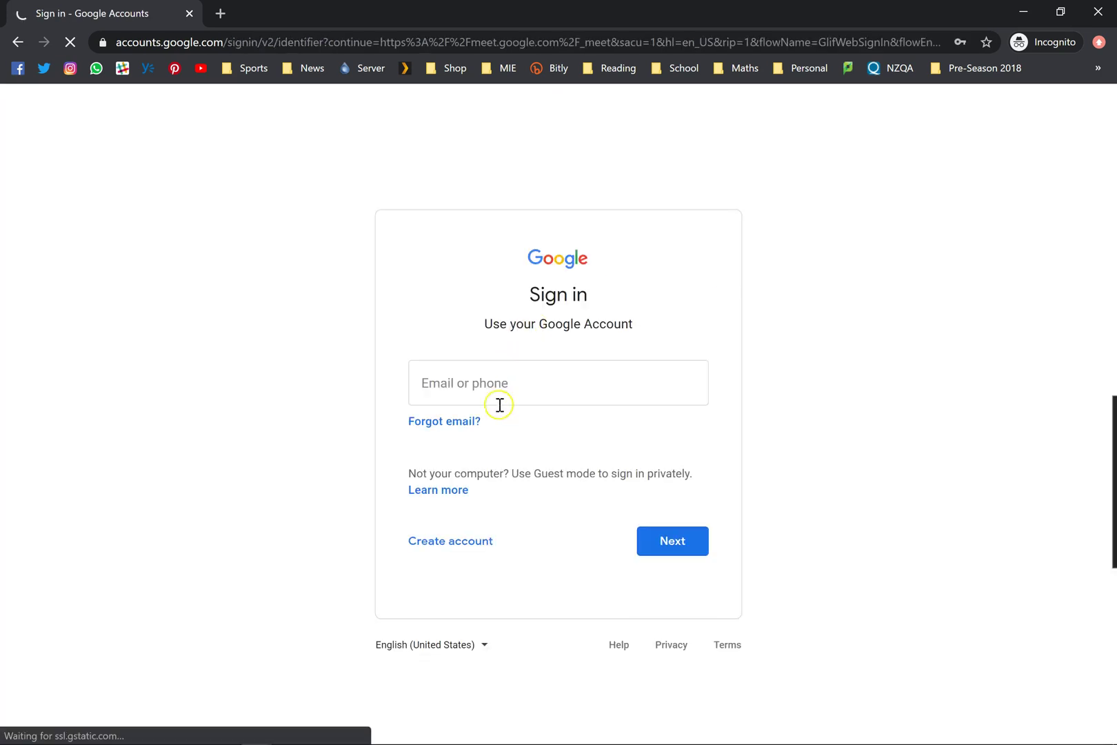
{"action": "left_click", "coordinate": [355, 447]}
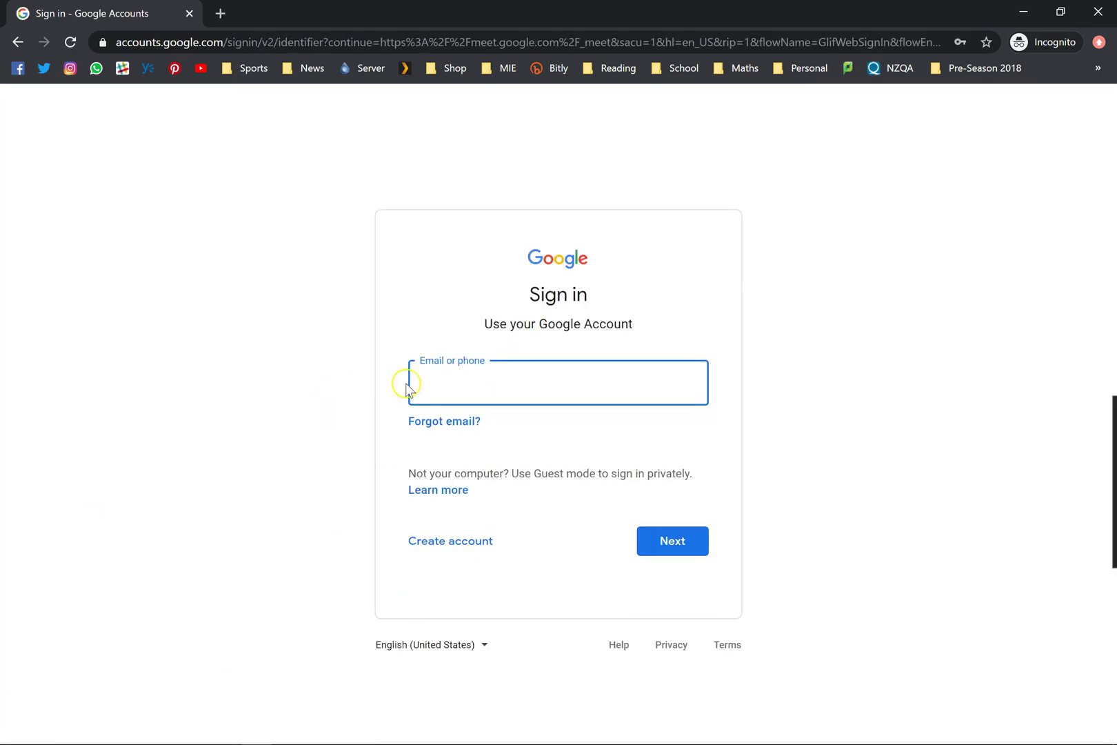
{"action": "mouse_move", "coordinate": [21, 734]}
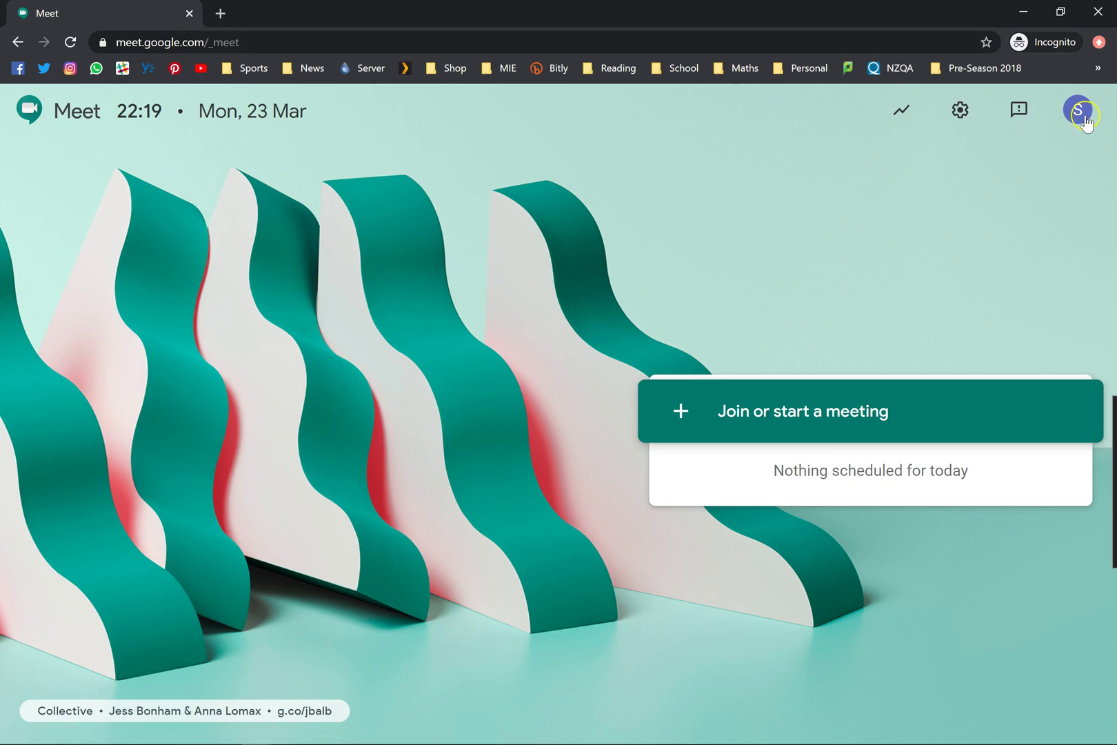
{"action": "left_click", "coordinate": [1061, 114]}
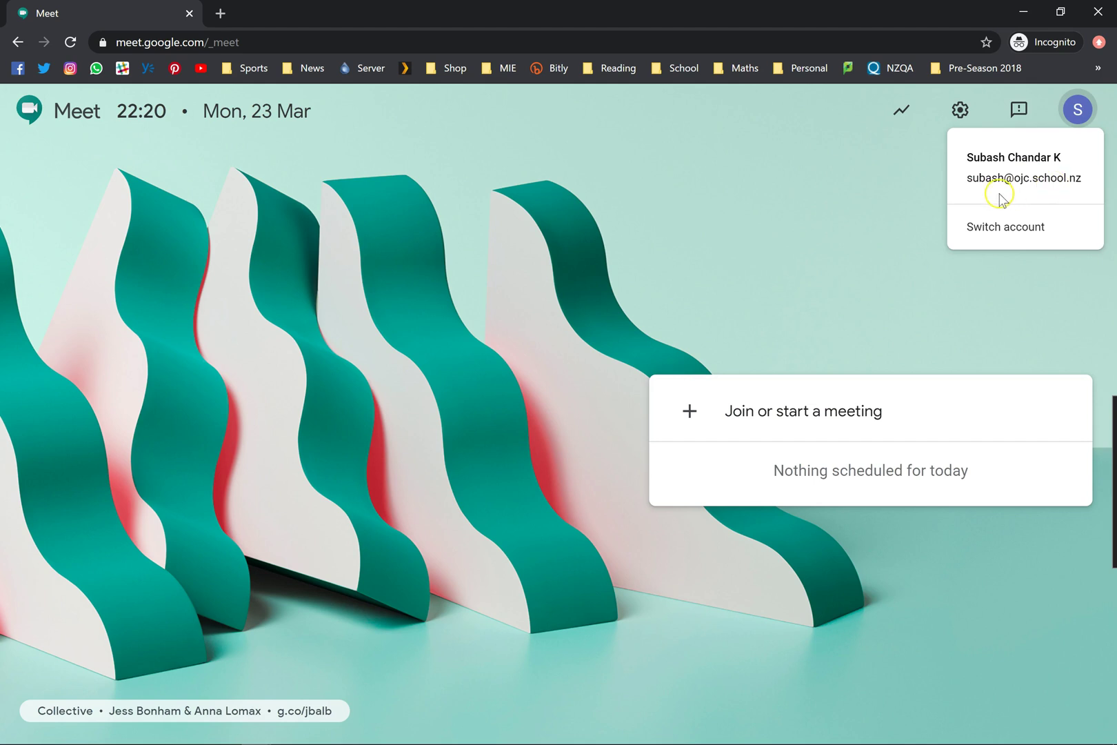
{"action": "left_click", "coordinate": [780, 196]}
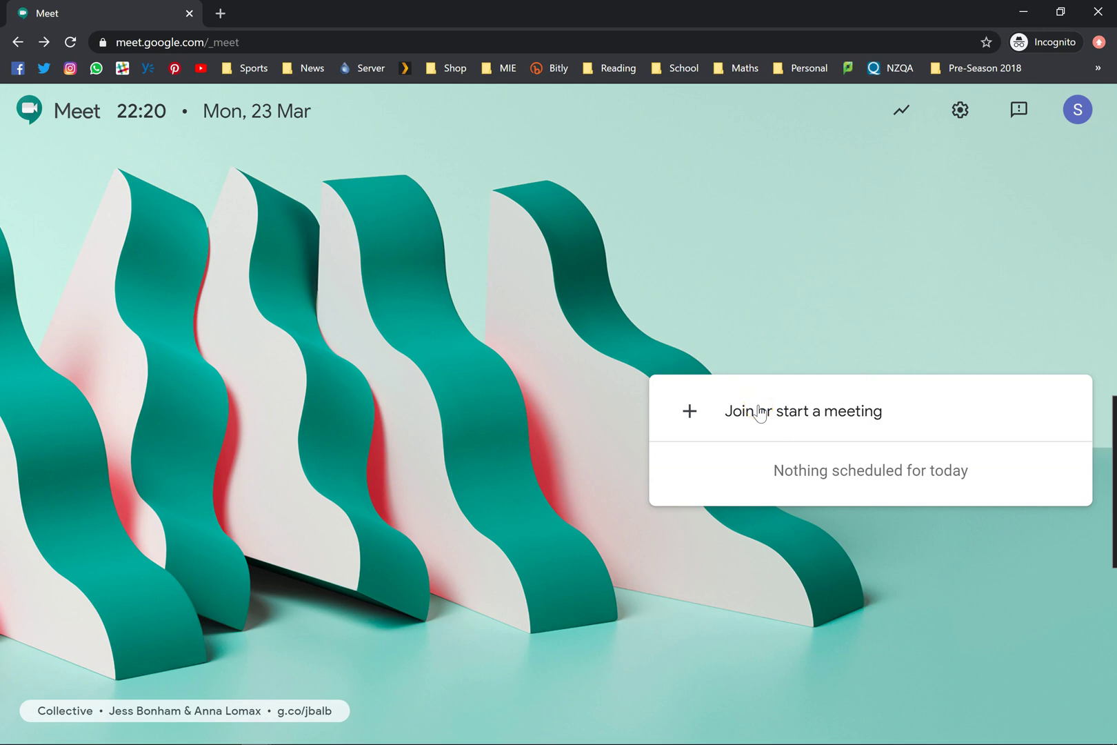
- Open the join-or-start prompt and begin typing a meeting nickname
{"action": "left_click", "coordinate": [828, 410]}
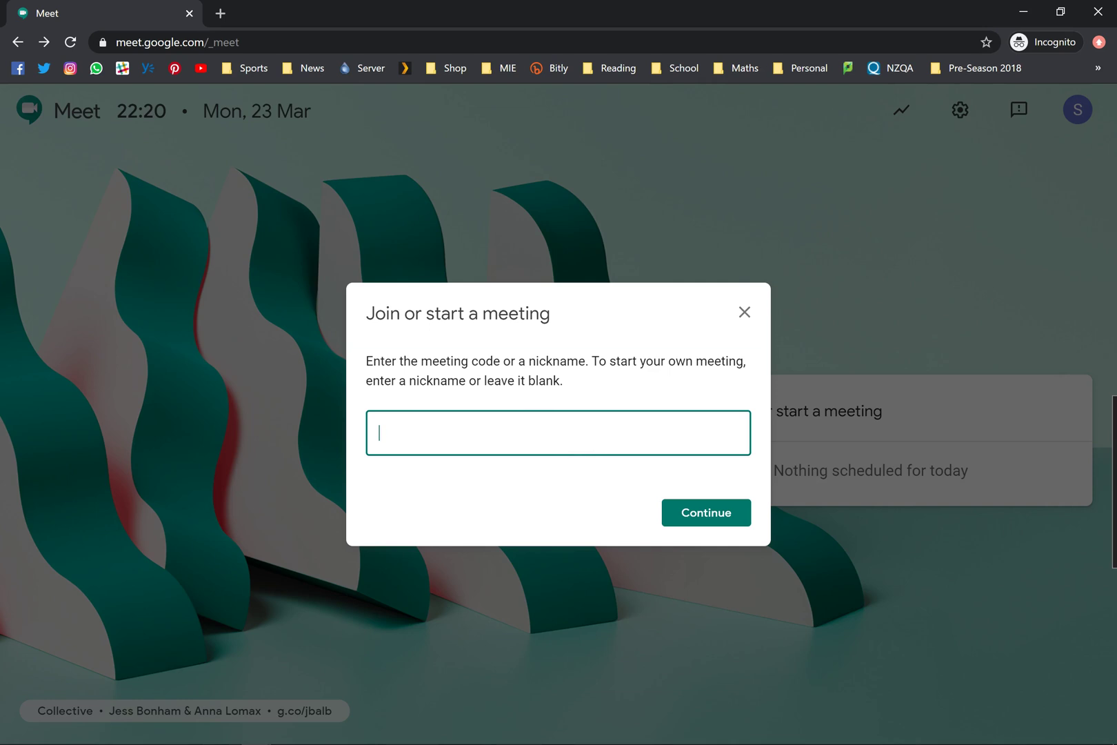
{"action": "left_click", "coordinate": [536, 432]}
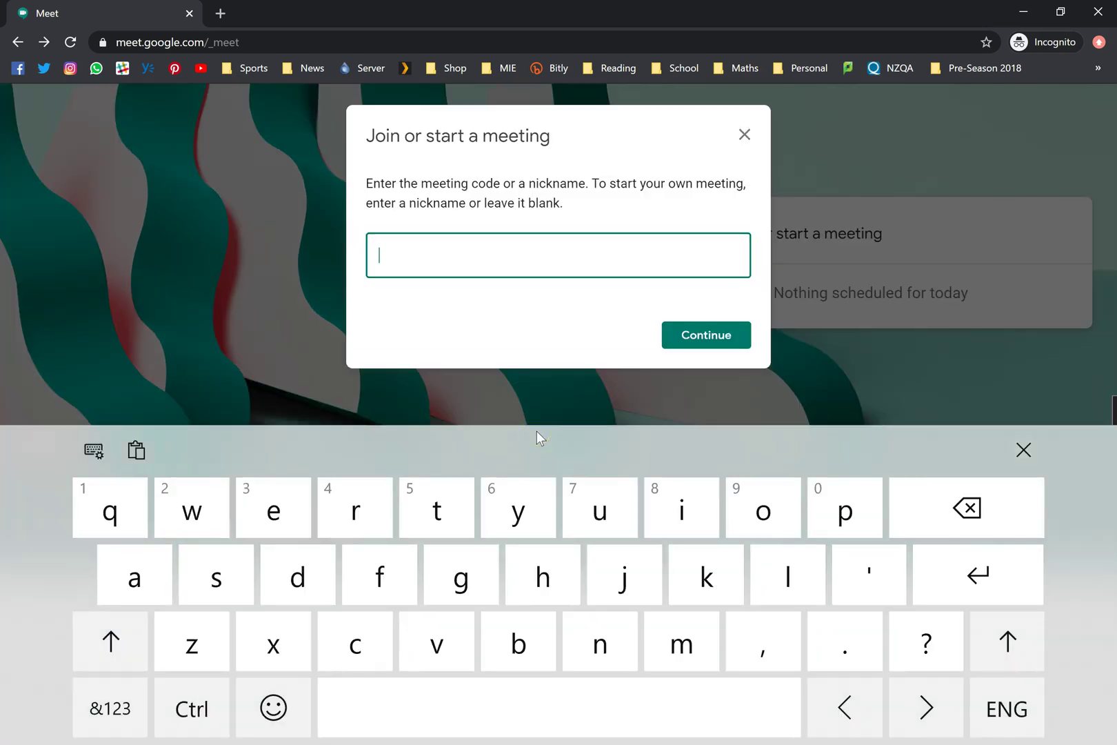
{"action": "type", "text": "Year"}
{"action": "left_click", "coordinate": [111, 708]}
{"action": "type", "text": "12"}
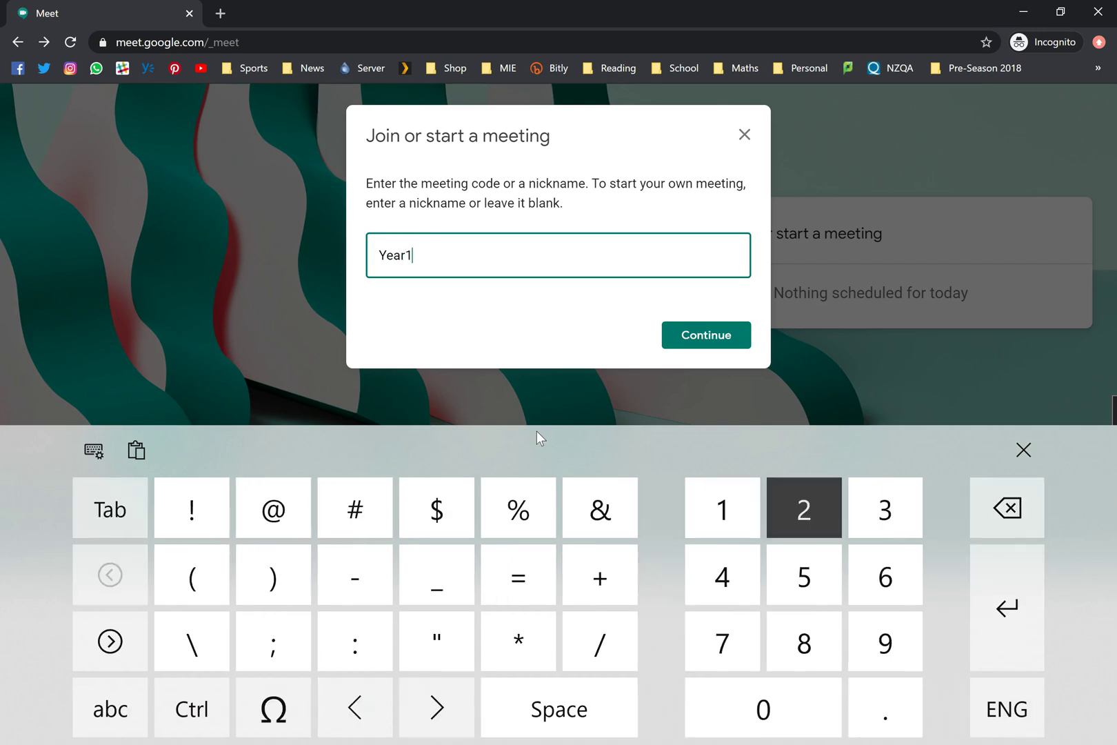
{"action": "left_click", "coordinate": [110, 708]}
{"action": "type", "text": "Maths"}
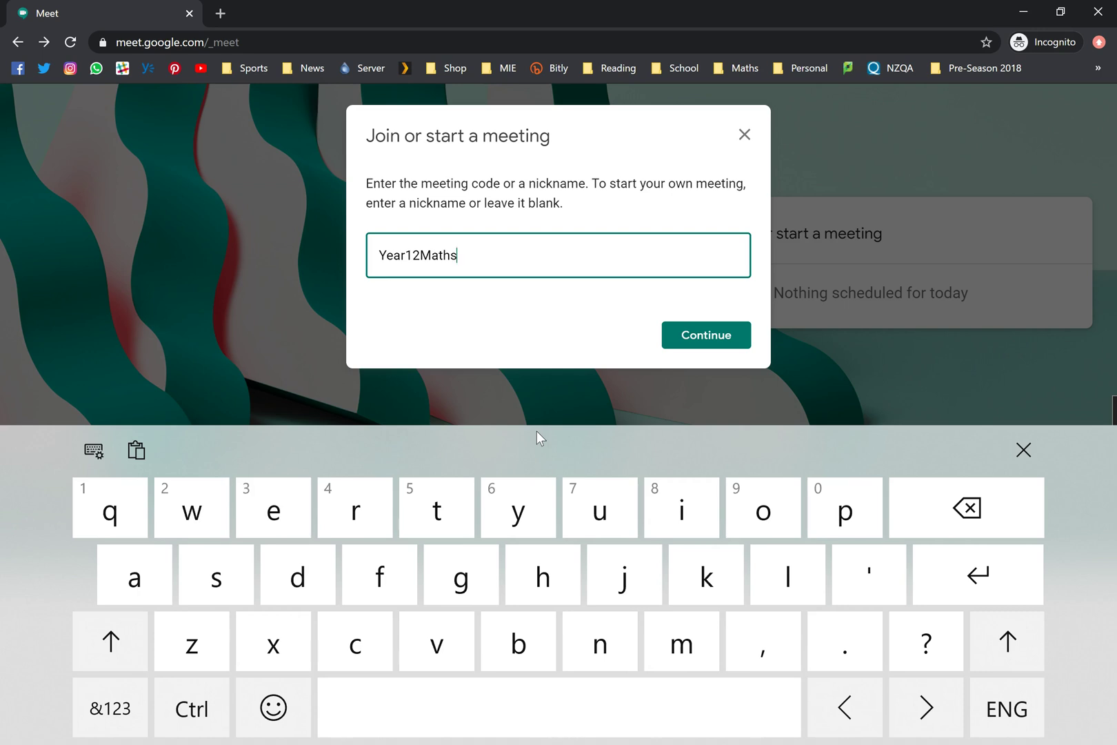
{"action": "type", "text": "0"}
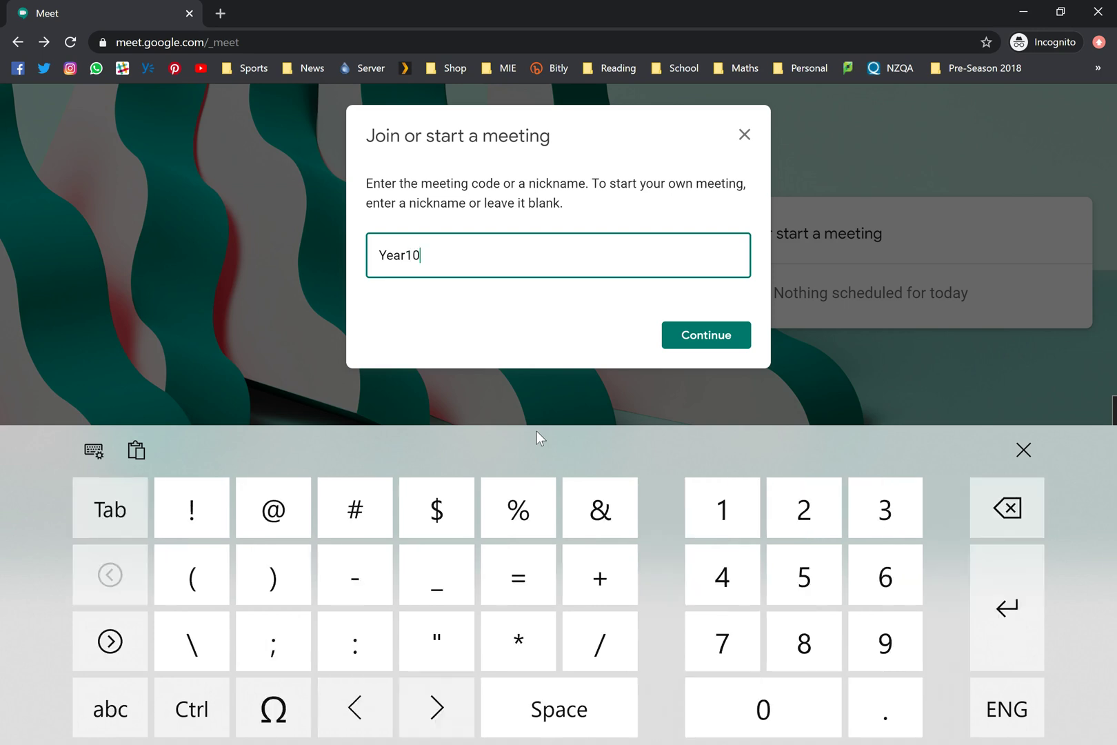
{"action": "type", "text": "Nu"}
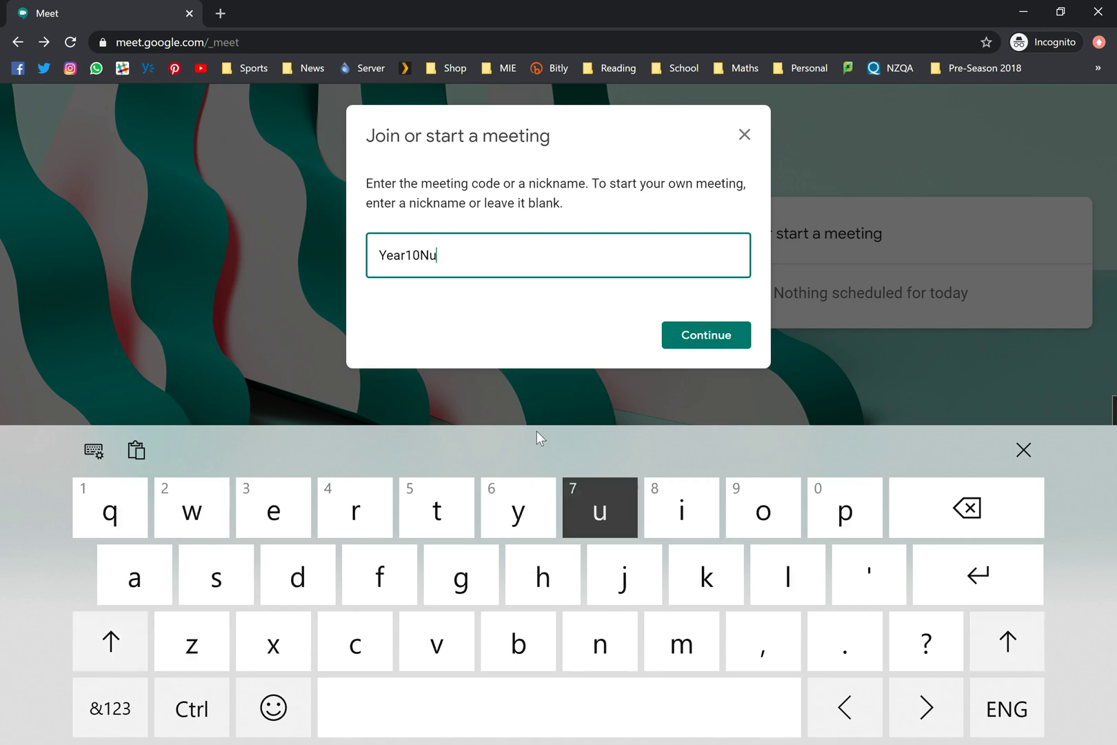
{"action": "type", "text": "merac"}
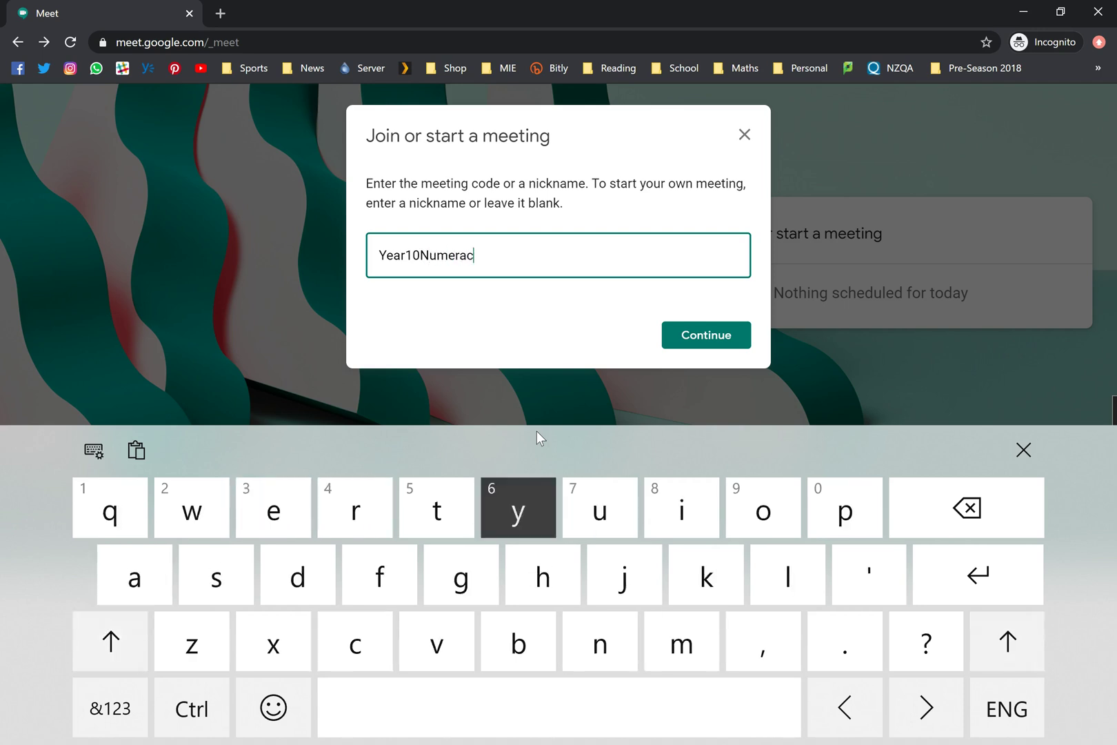
{"action": "type", "text": "ySc"}
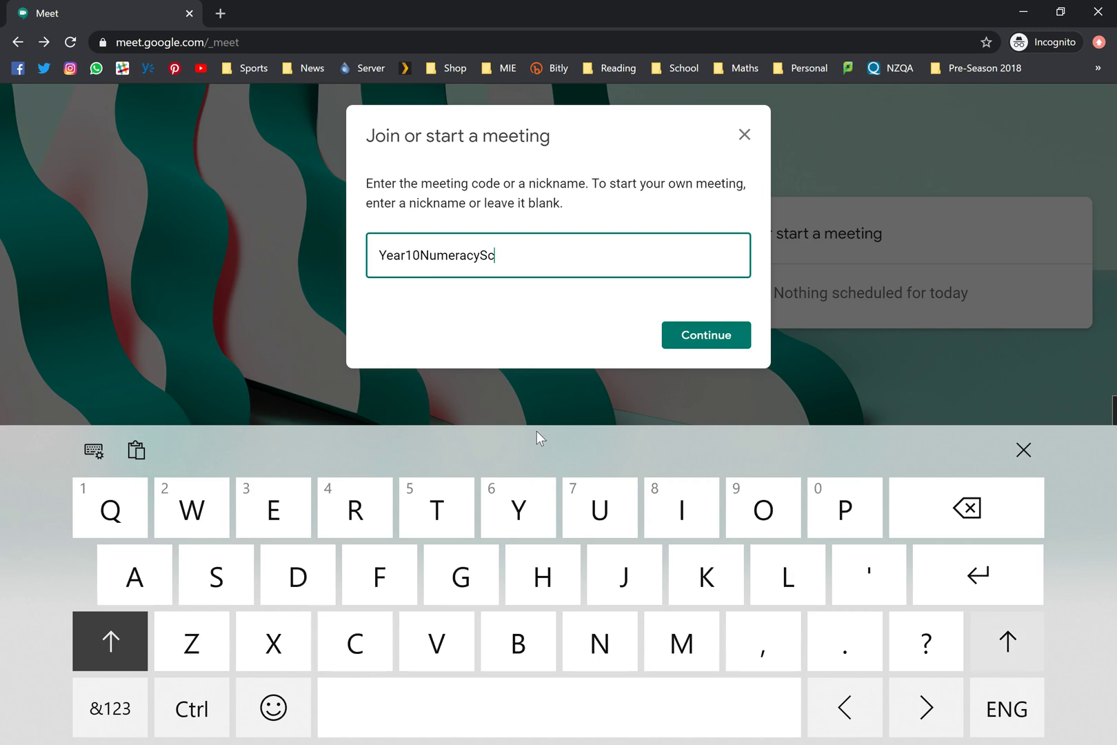
{"action": "key", "text": "BackSpace"}
{"action": "key", "text": "shift"}
{"action": "type", "text": "c"}
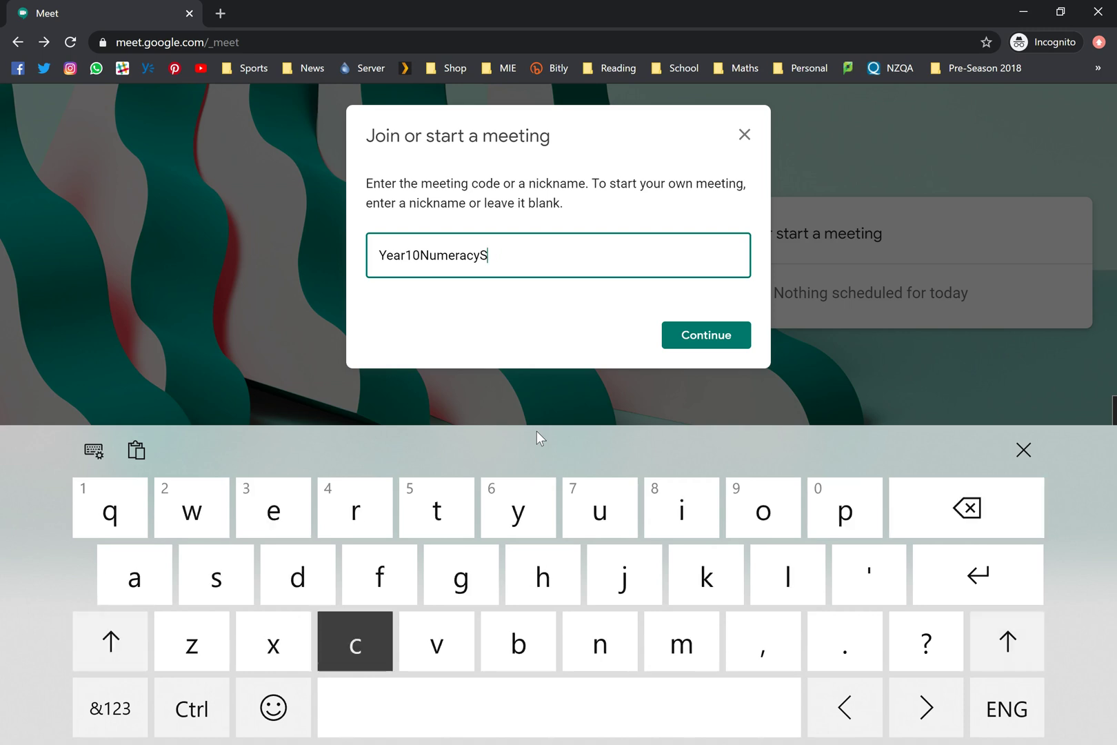
{"action": "key", "text": "BackSpace"}
{"action": "key", "text": "shift"}
{"action": "type", "text": "C"}
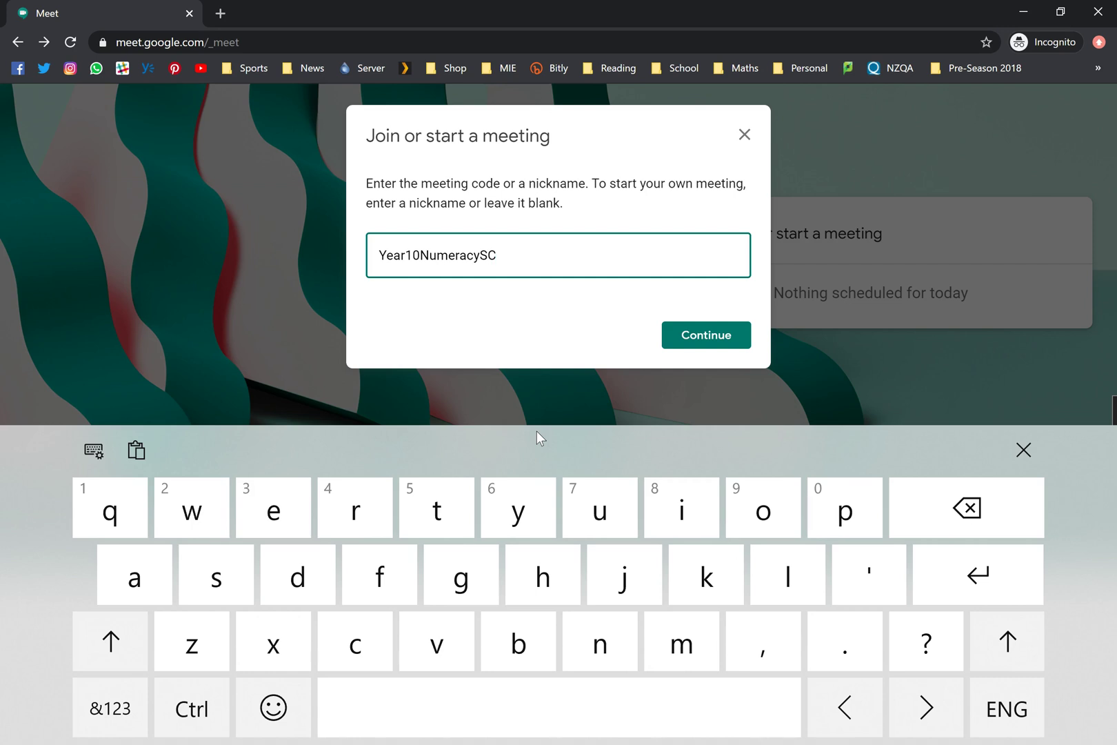
{"action": "key", "text": "Return"}
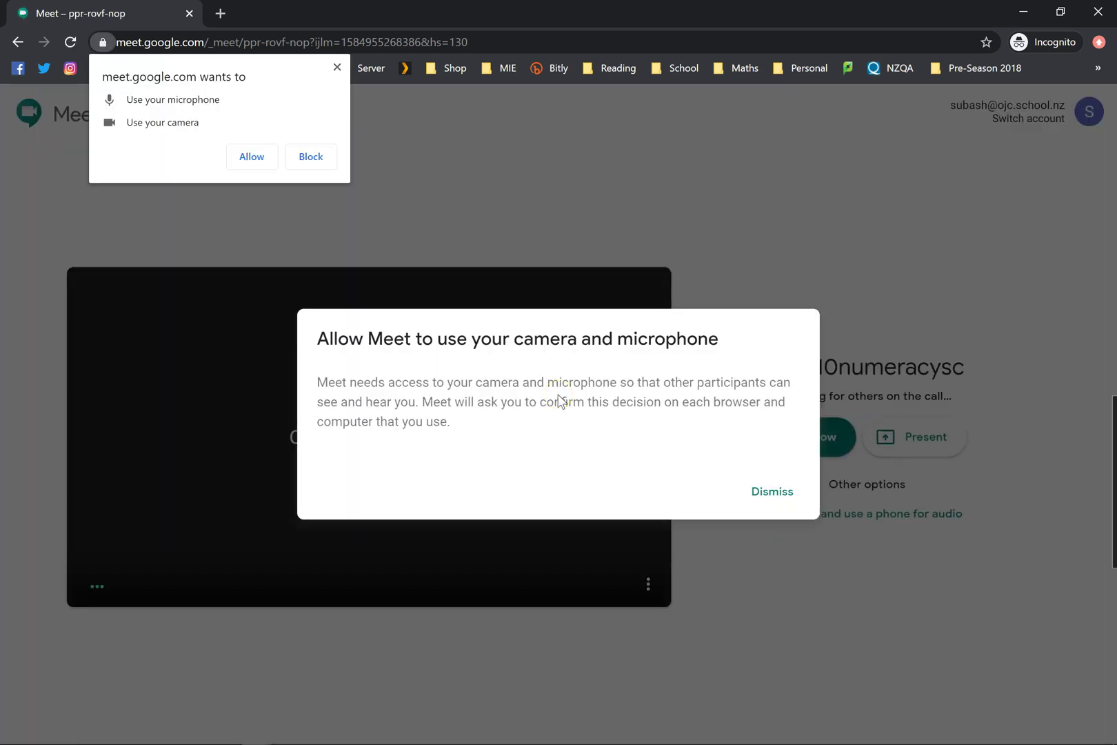
- Allow camera and microphone access, then turn both off before joining
{"action": "left_click", "coordinate": [252, 157]}
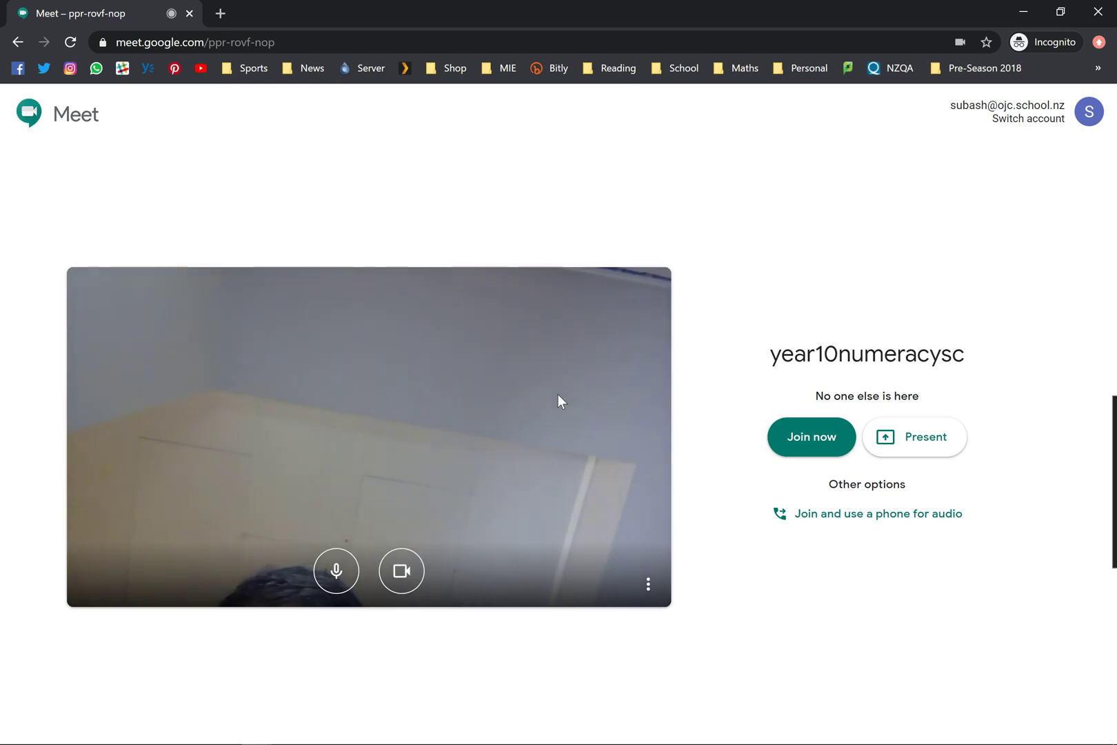
{"action": "left_click", "coordinate": [331, 574]}
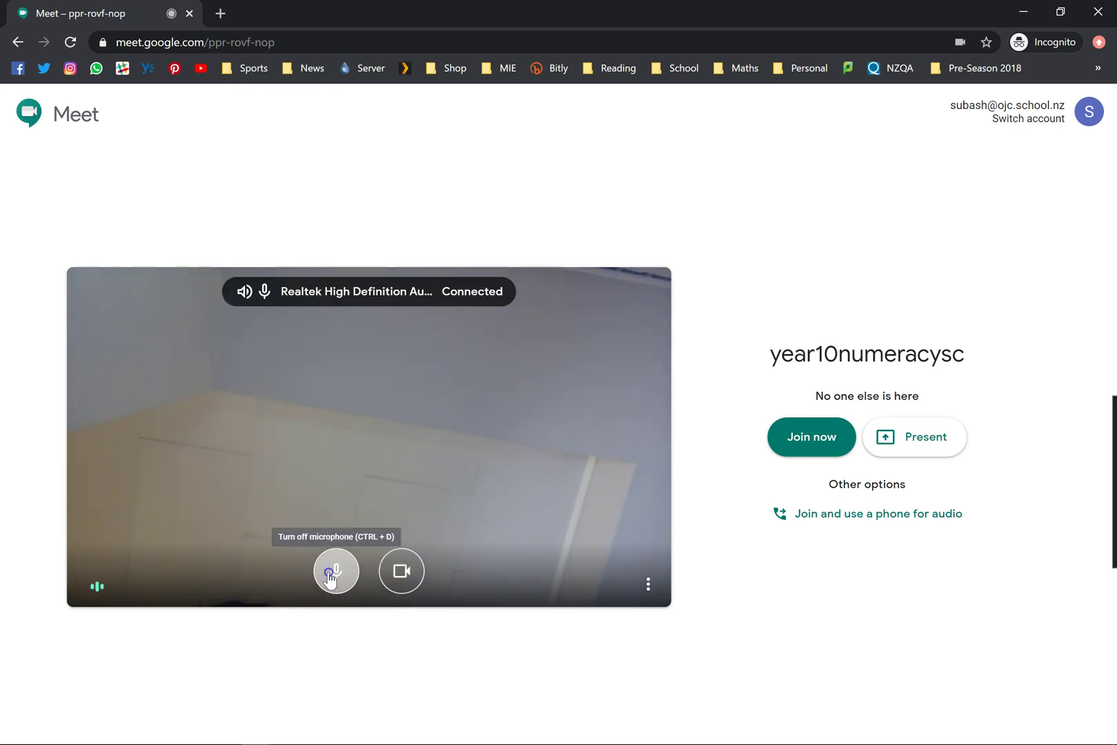
{"action": "left_click", "coordinate": [398, 581]}
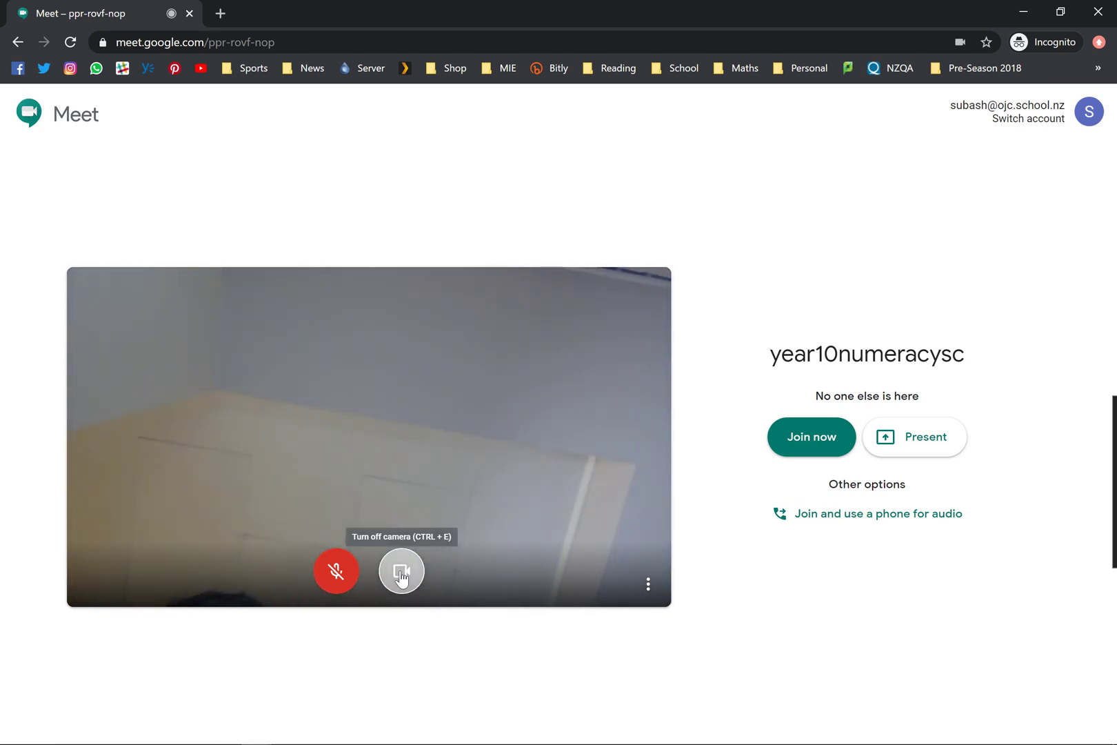
{"action": "left_click", "coordinate": [401, 578]}
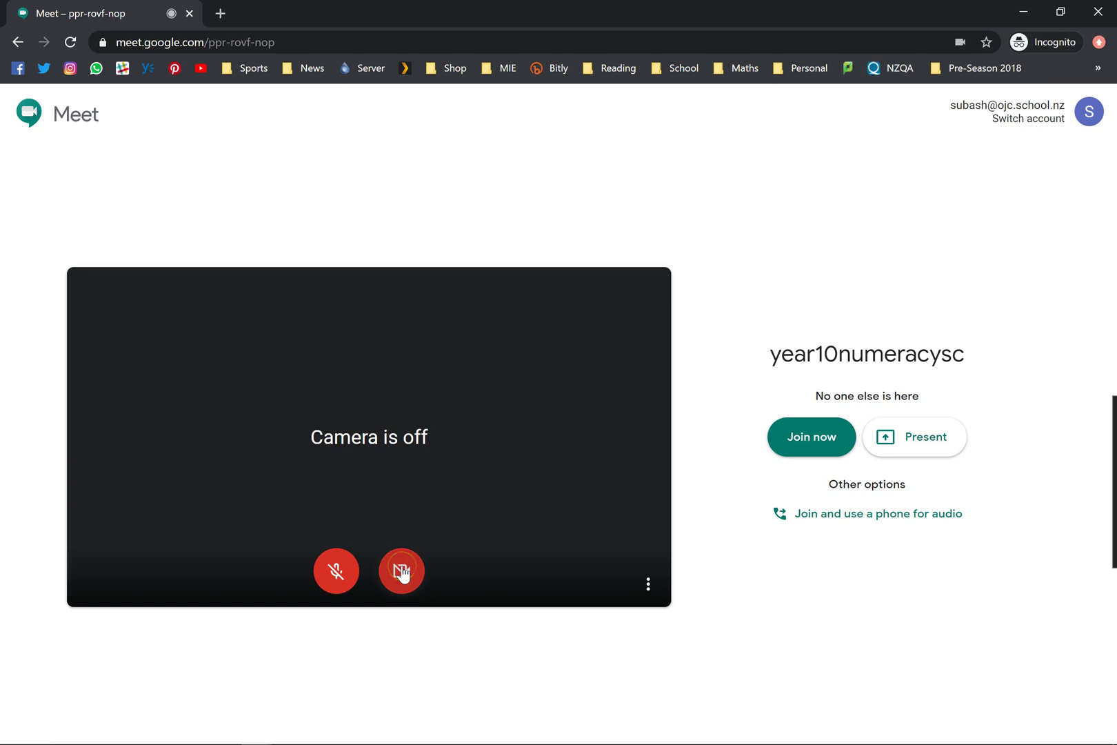
{"action": "left_click", "coordinate": [260, 581]}
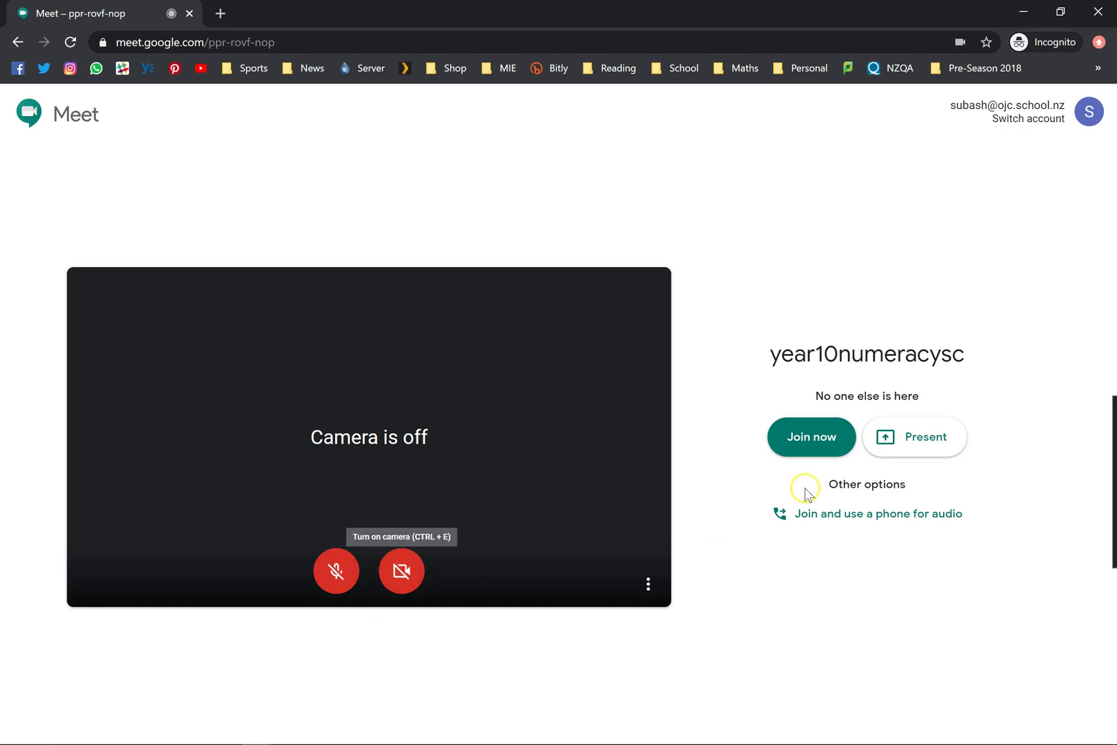
{"action": "left_click", "coordinate": [805, 447]}
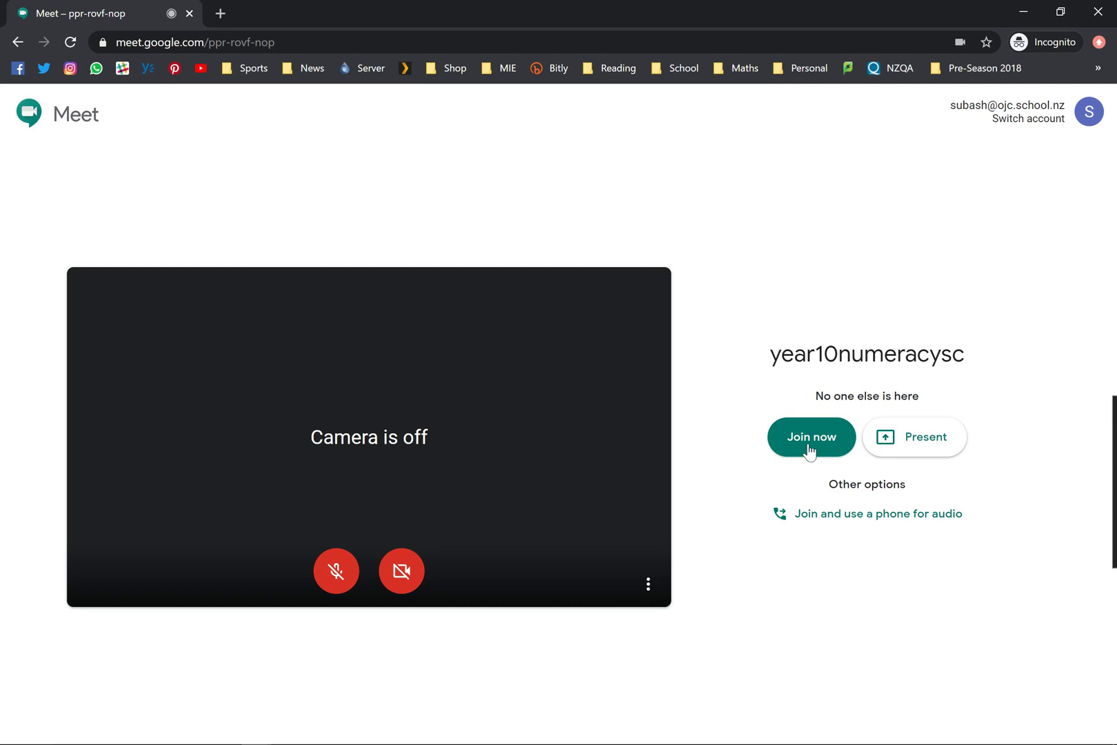
{"action": "left_click", "coordinate": [812, 425]}
{"action": "left_click", "coordinate": [863, 477]}
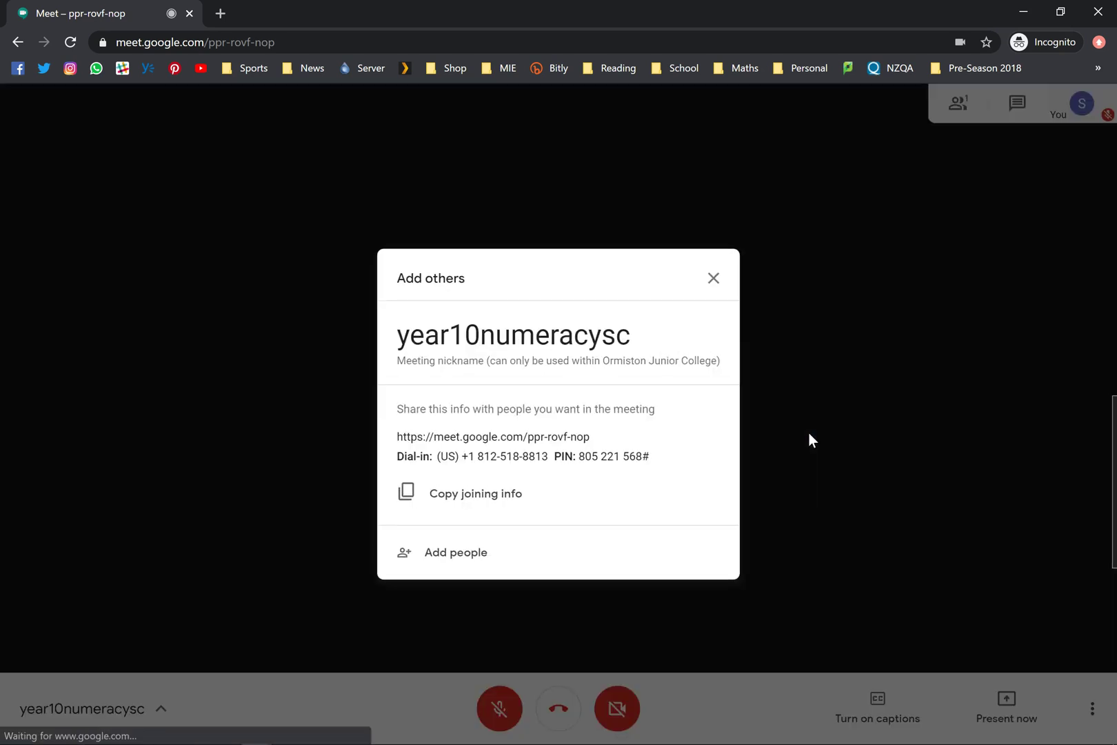
{"action": "left_click", "coordinate": [498, 436]}
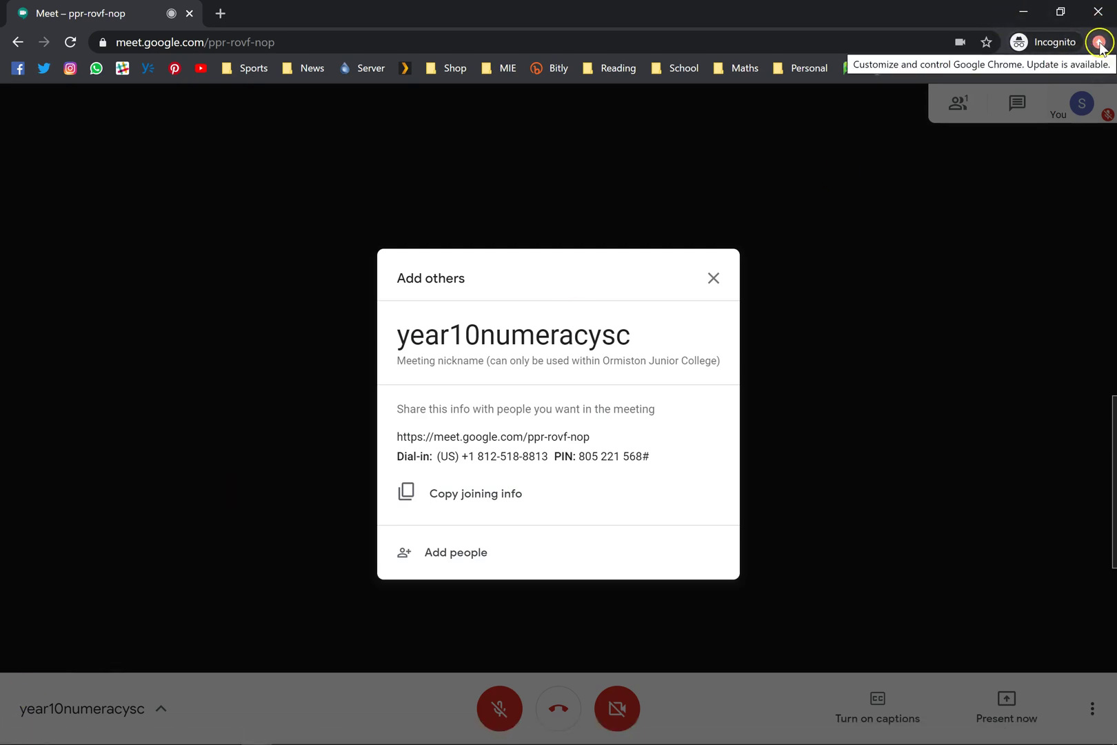
- Open a new incognito window and start entering the Meet address
{"action": "left_click", "coordinate": [1099, 42]}
{"action": "left_click", "coordinate": [985, 132]}
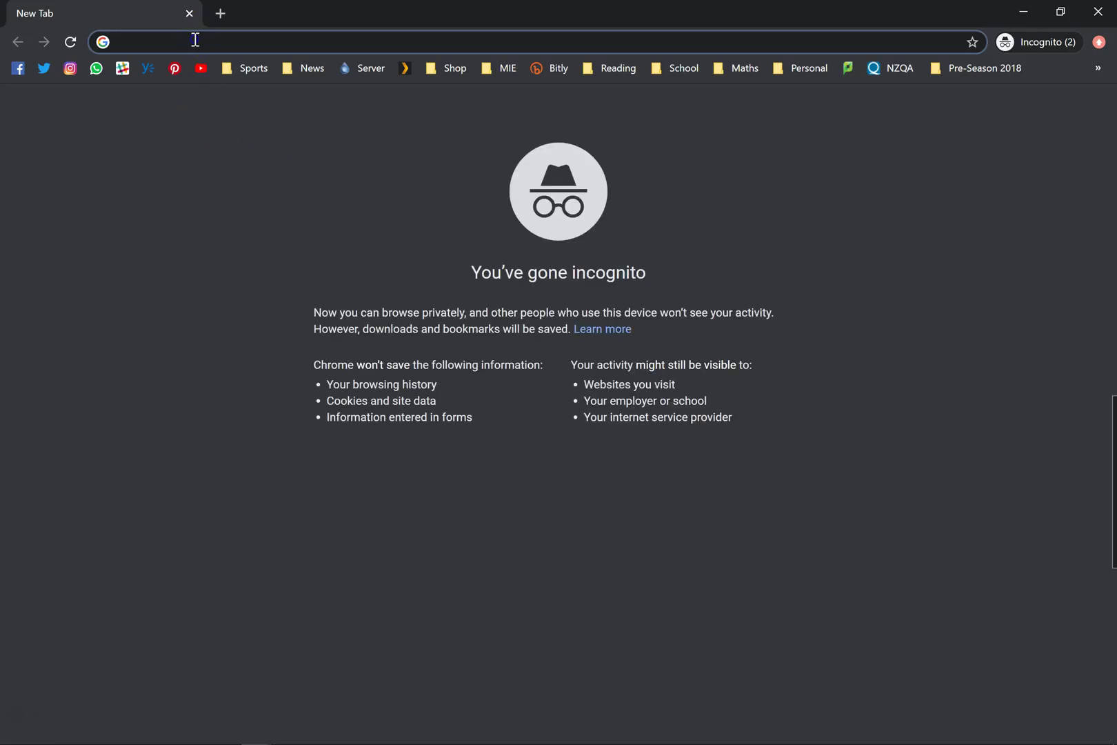
{"action": "left_click", "coordinate": [116, 42]}
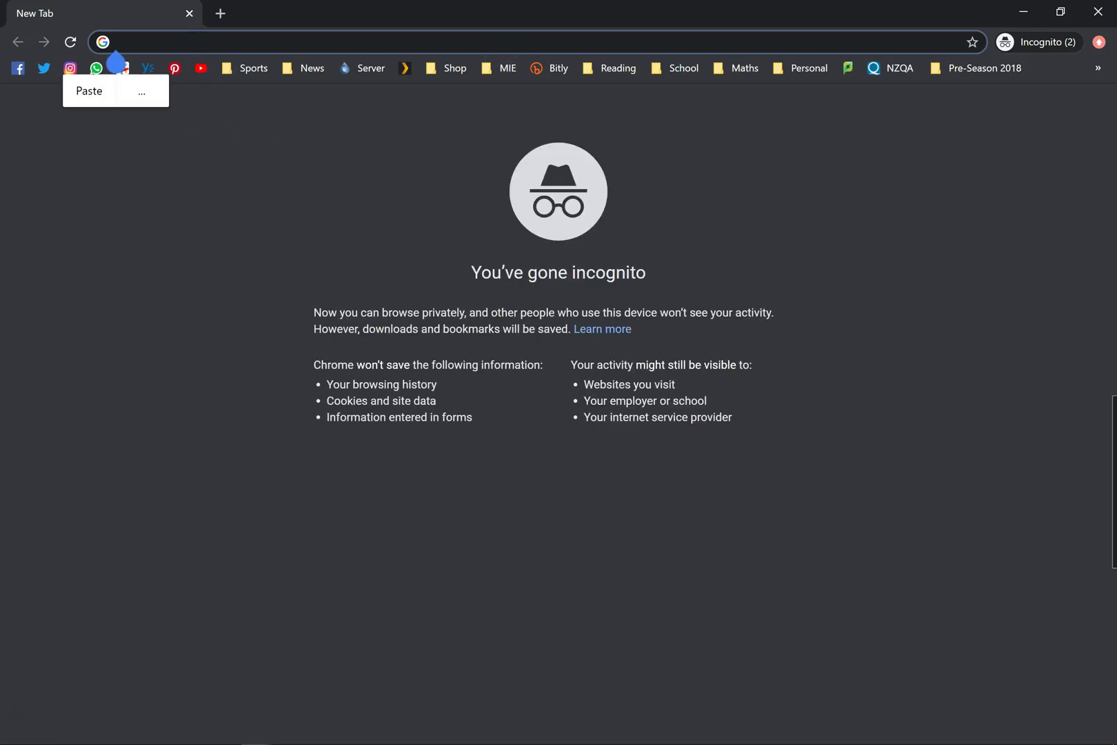
{"action": "left_click", "coordinate": [508, 40]}
{"action": "type", "text": "meet.google.com/_meet"}
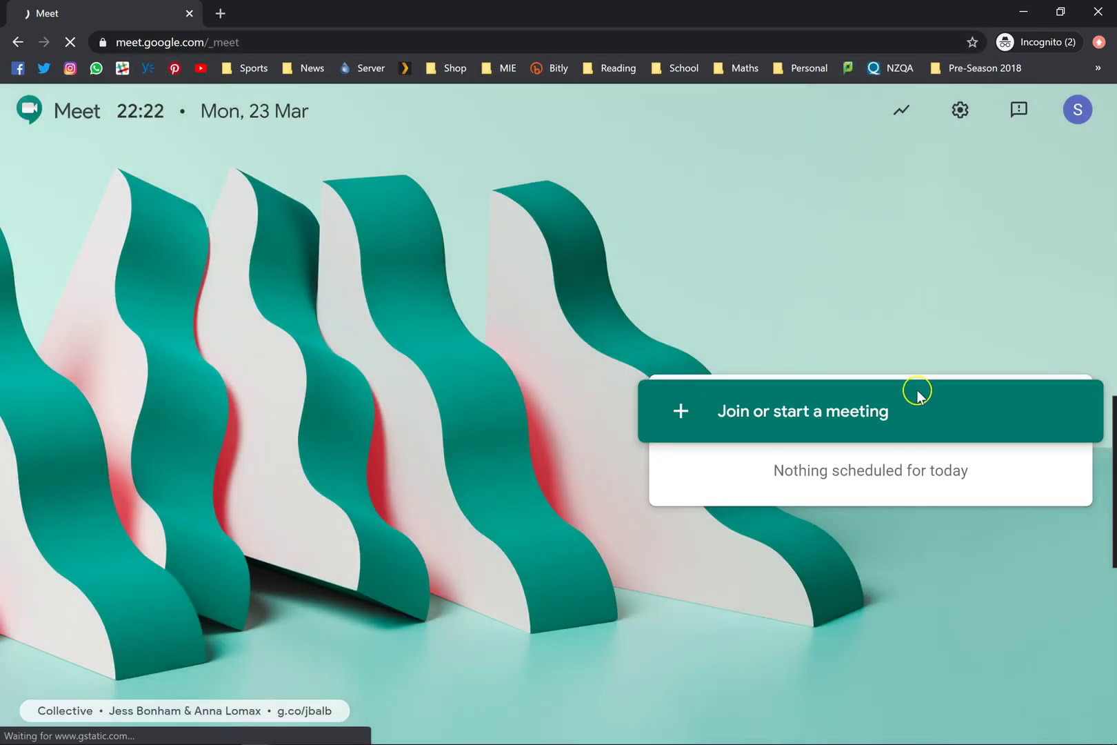
- Switch Meet to the outside, join-only account from the avatar menu
{"action": "left_click", "coordinate": [831, 414]}
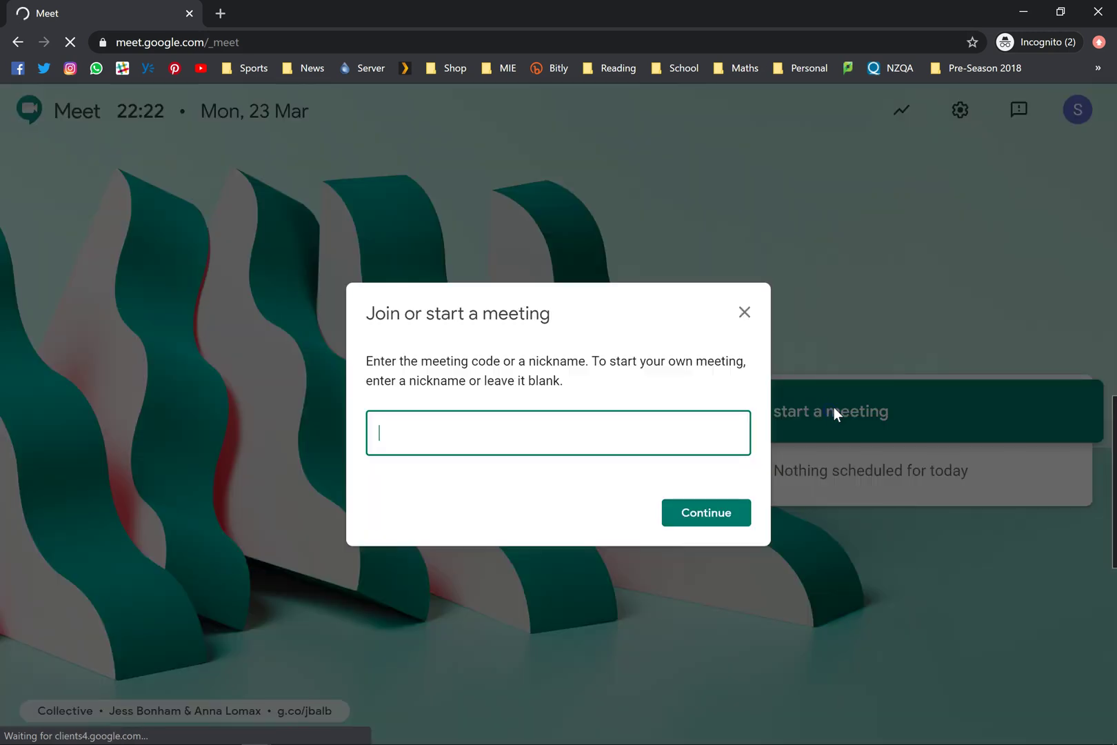
{"action": "left_click", "coordinate": [1108, 119]}
{"action": "left_click", "coordinate": [1077, 109]}
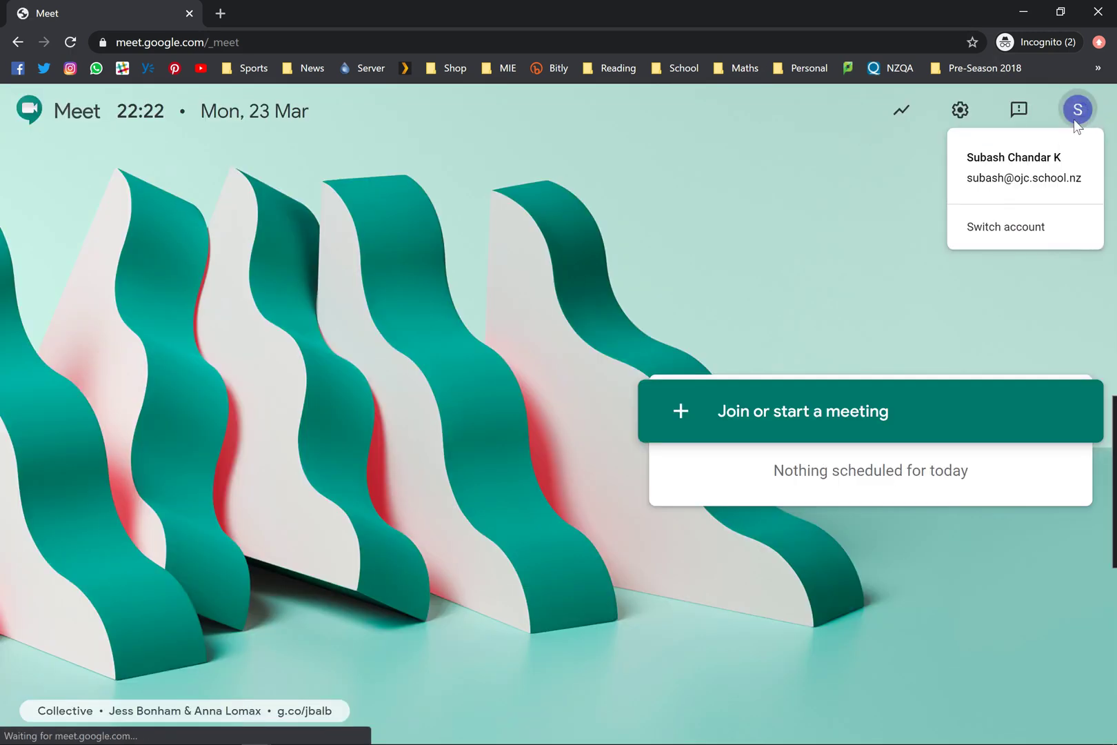
{"action": "left_click", "coordinate": [1007, 227]}
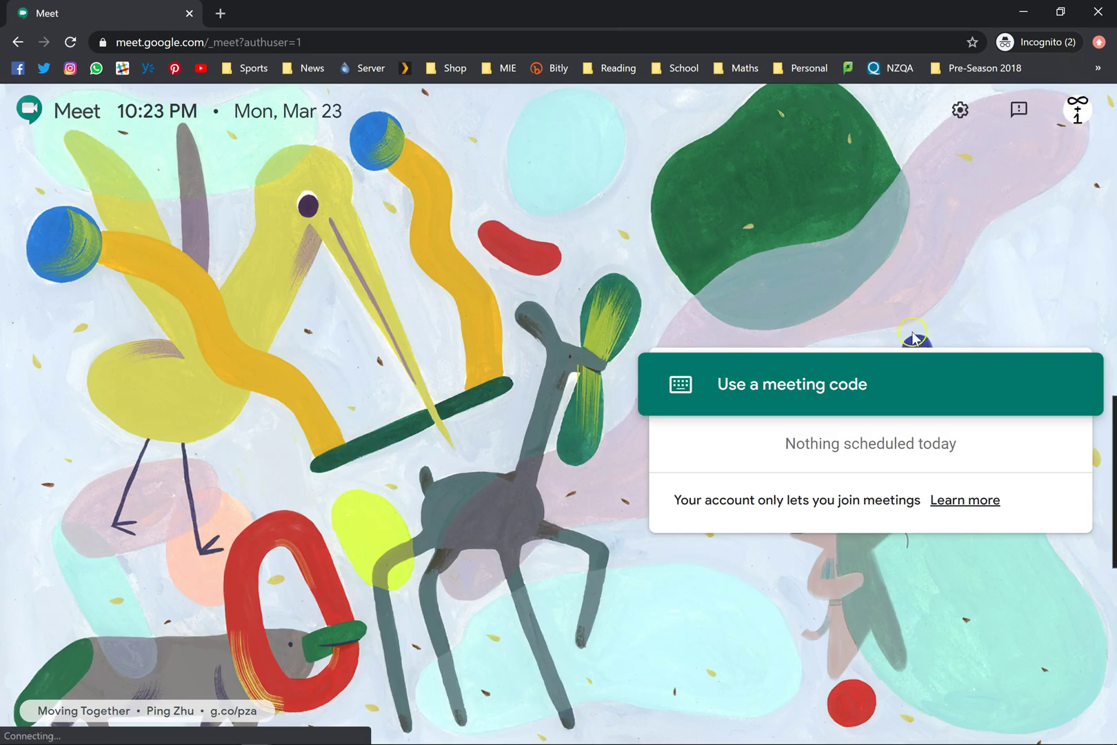
{"action": "left_click", "coordinate": [814, 386]}
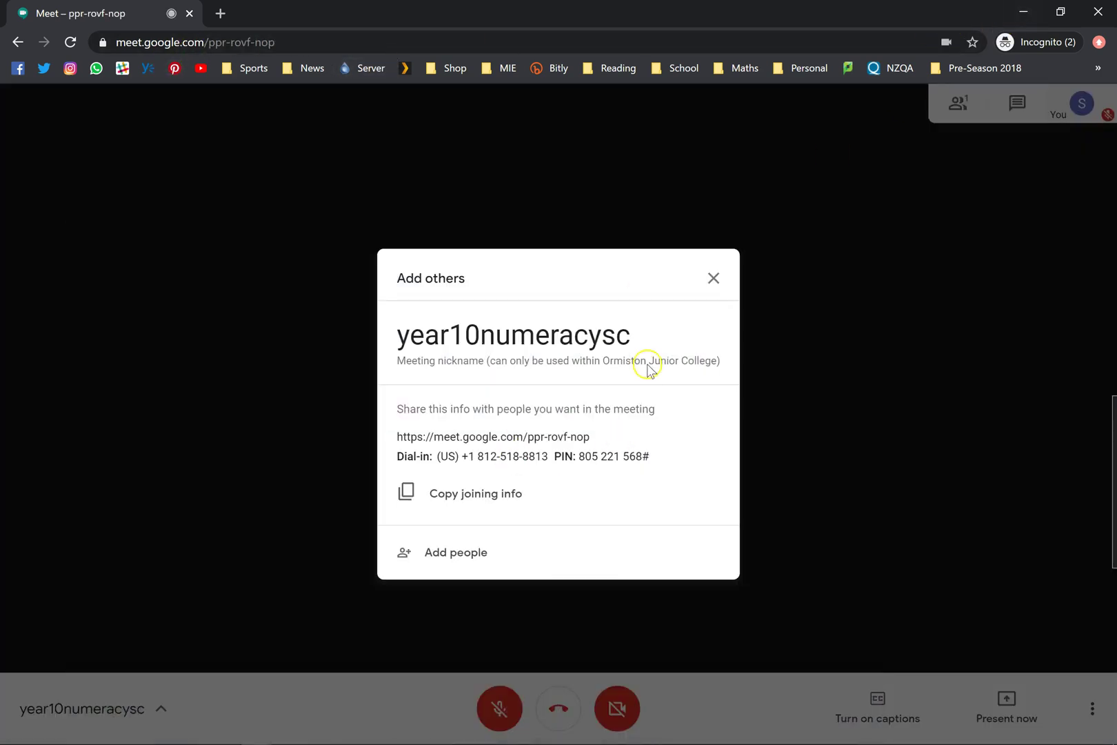
{"action": "left_click", "coordinate": [459, 338]}
{"action": "left_click", "coordinate": [488, 496]}
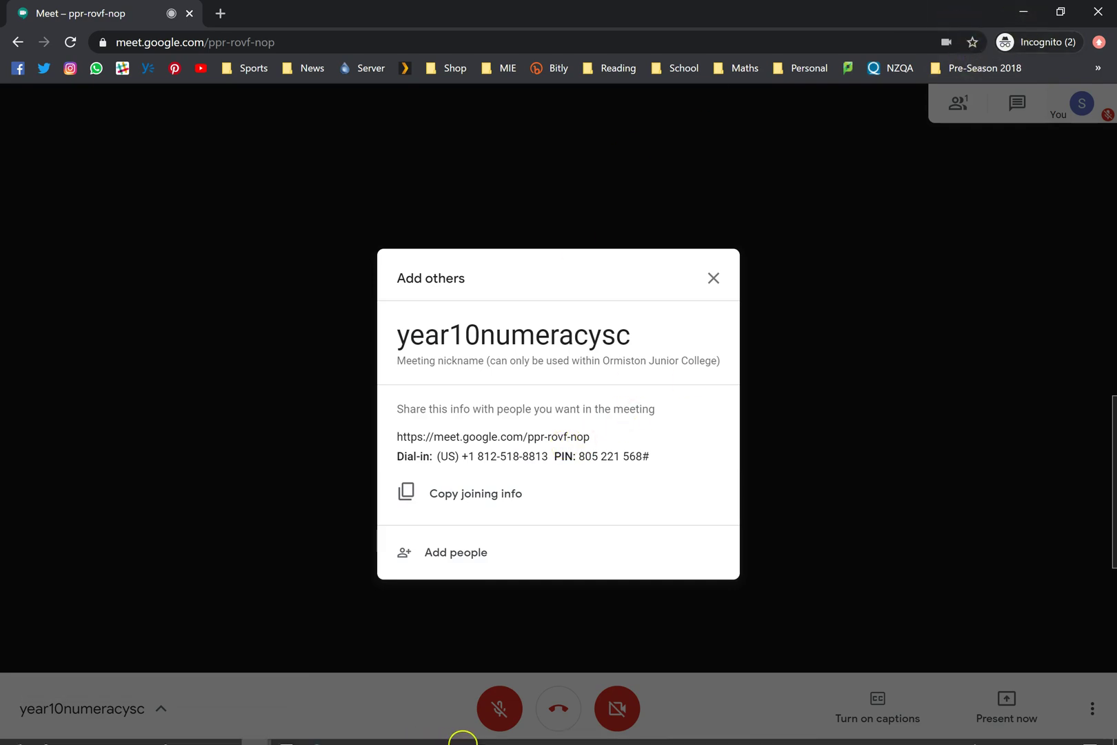
{"action": "mouse_move", "coordinate": [260, 734]}
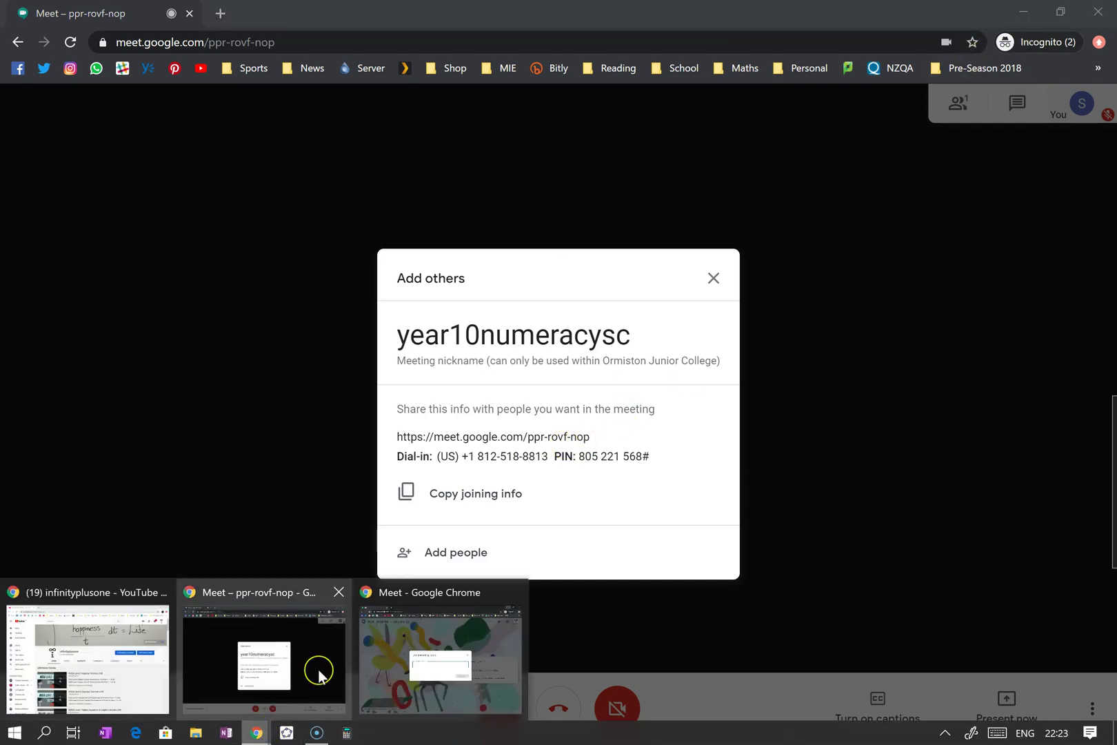
{"action": "left_click", "coordinate": [433, 641]}
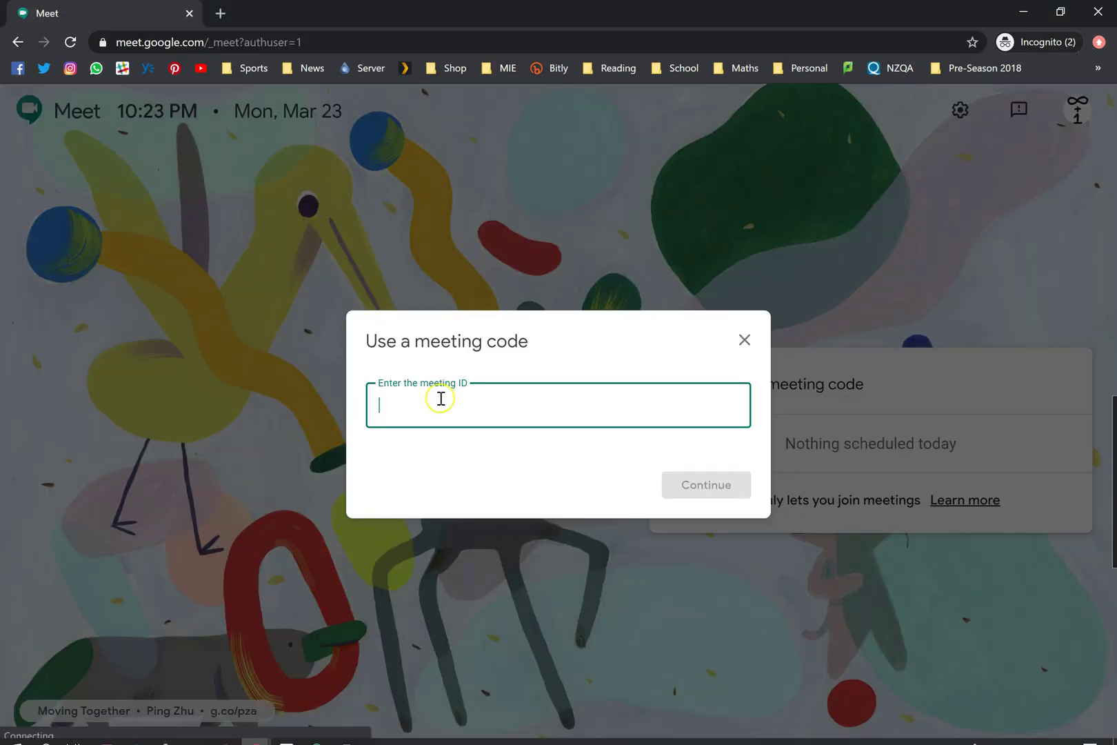
{"action": "left_click", "coordinate": [440, 403]}
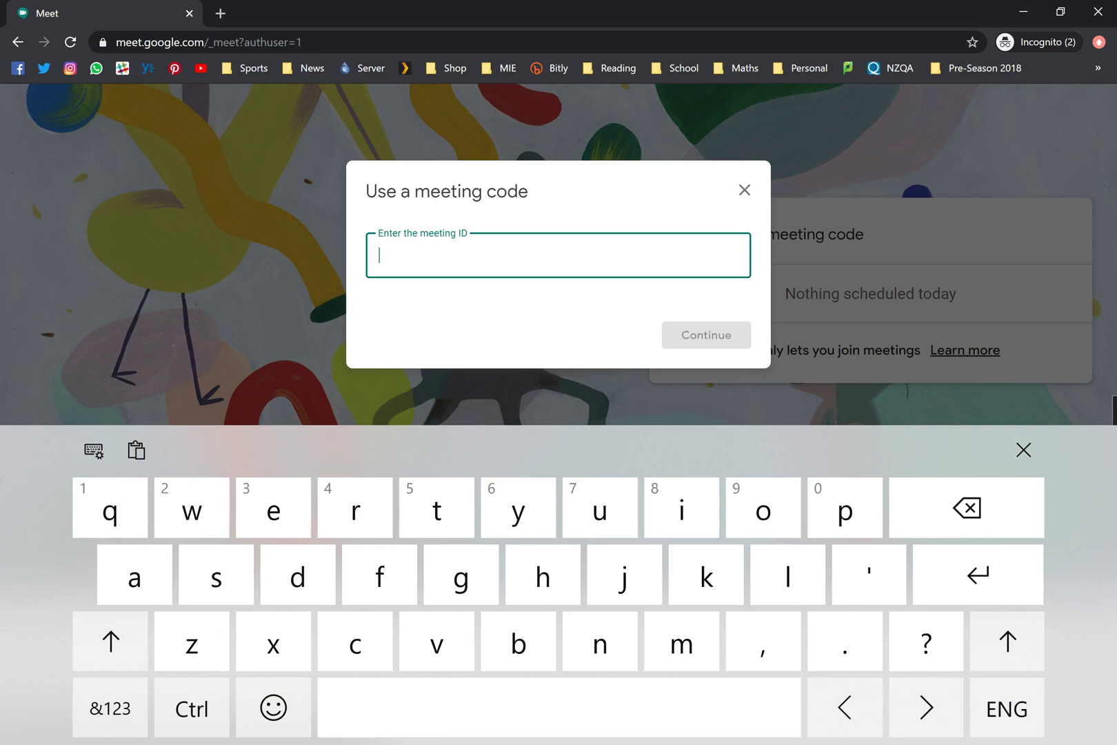
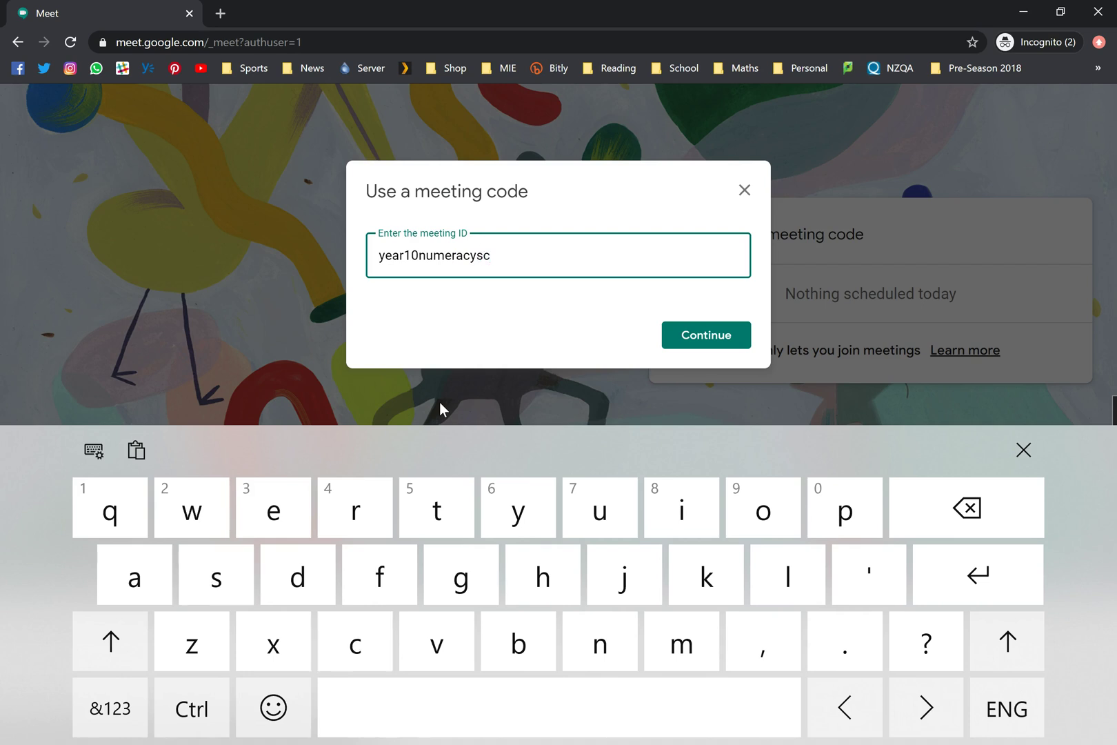
{"action": "key", "text": "Return"}
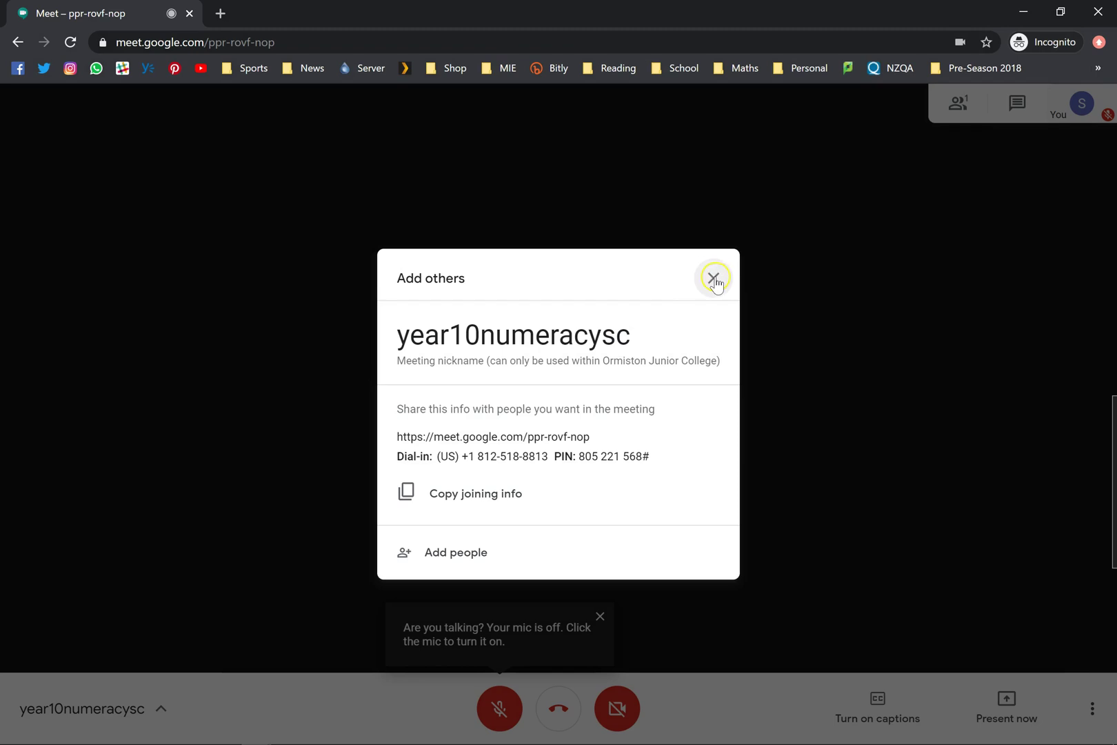
- Close Add others, hang up the call, and return to the Meet home screen
{"action": "left_click", "coordinate": [714, 278]}
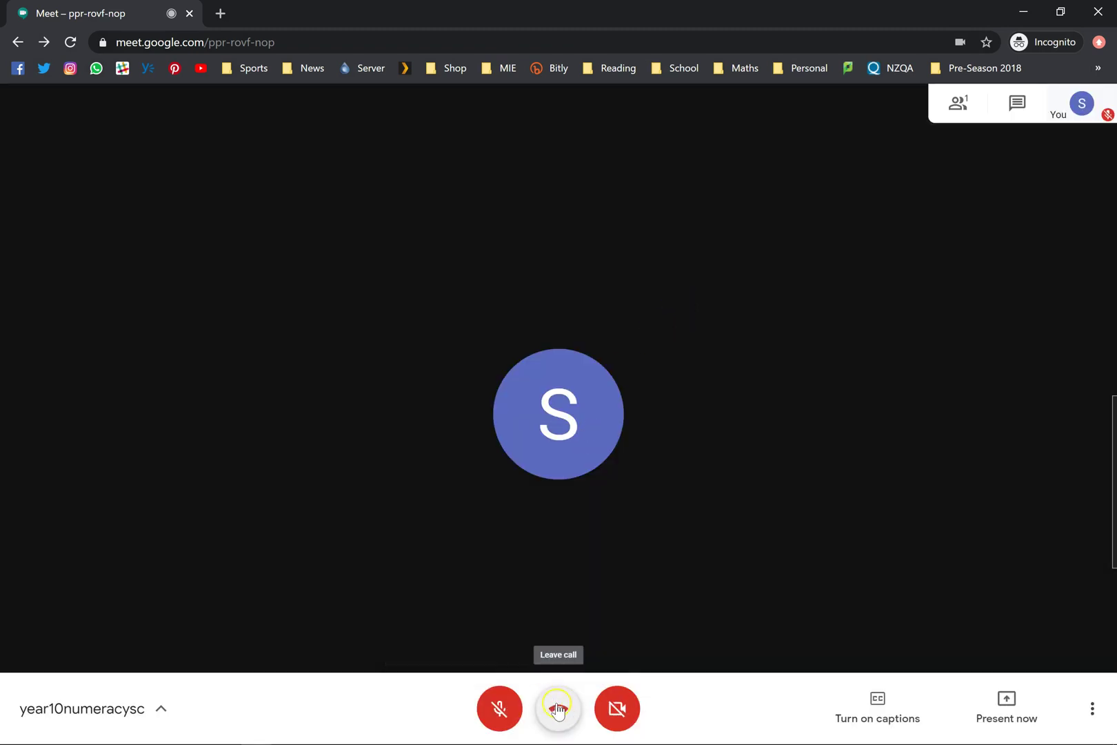
{"action": "left_click", "coordinate": [558, 708]}
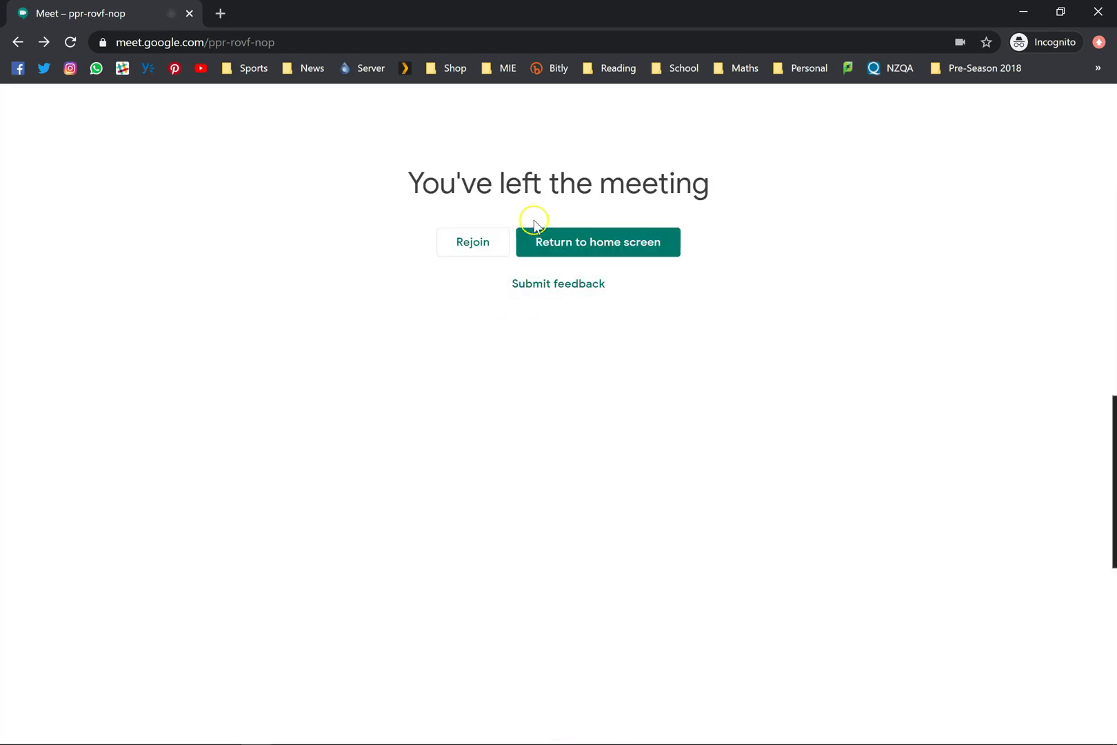
{"action": "left_click", "coordinate": [541, 242]}
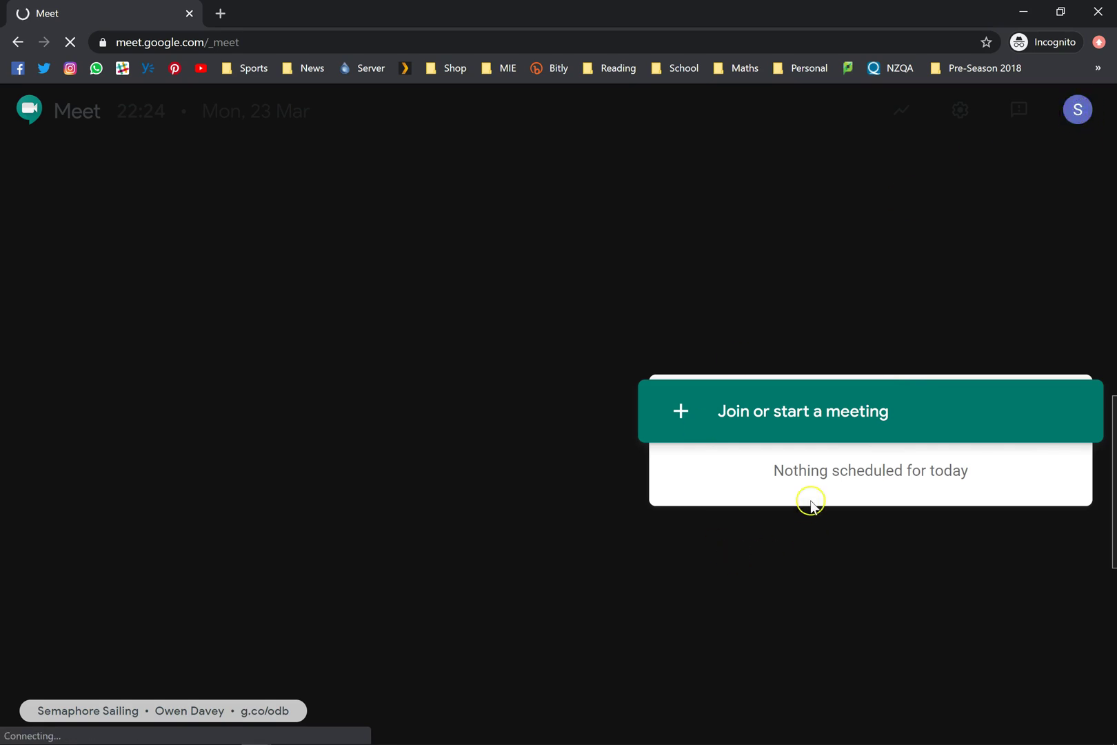
{"action": "left_click", "coordinate": [778, 421]}
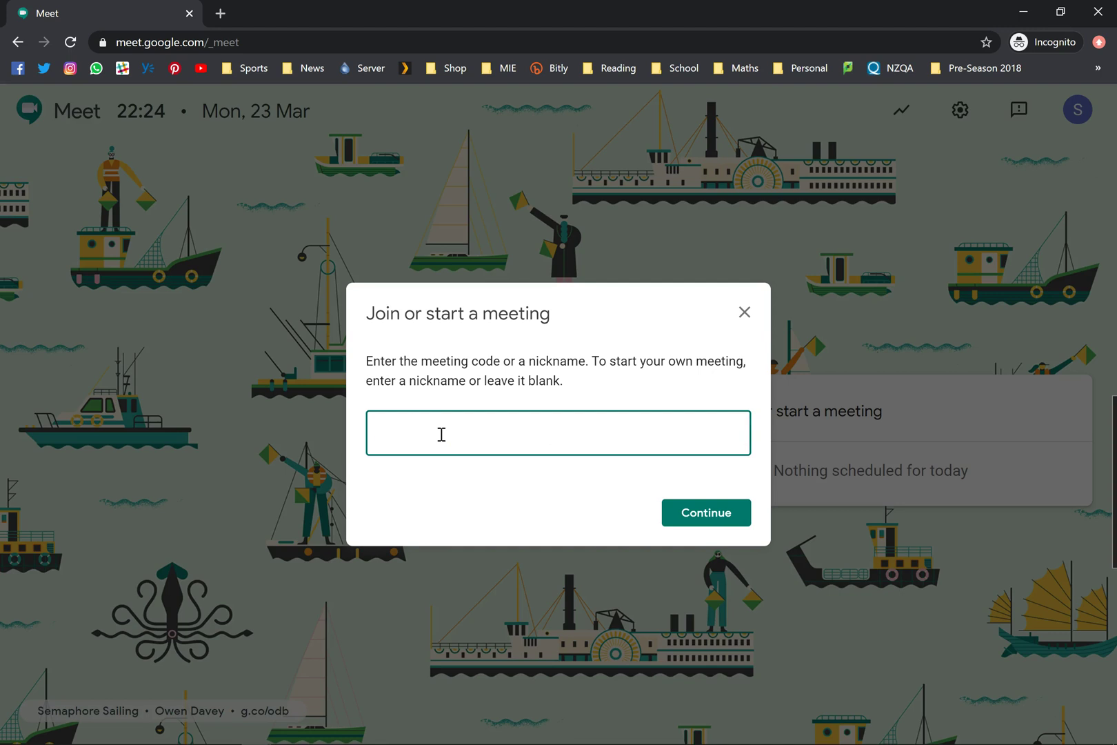
{"action": "left_click", "coordinate": [441, 434]}
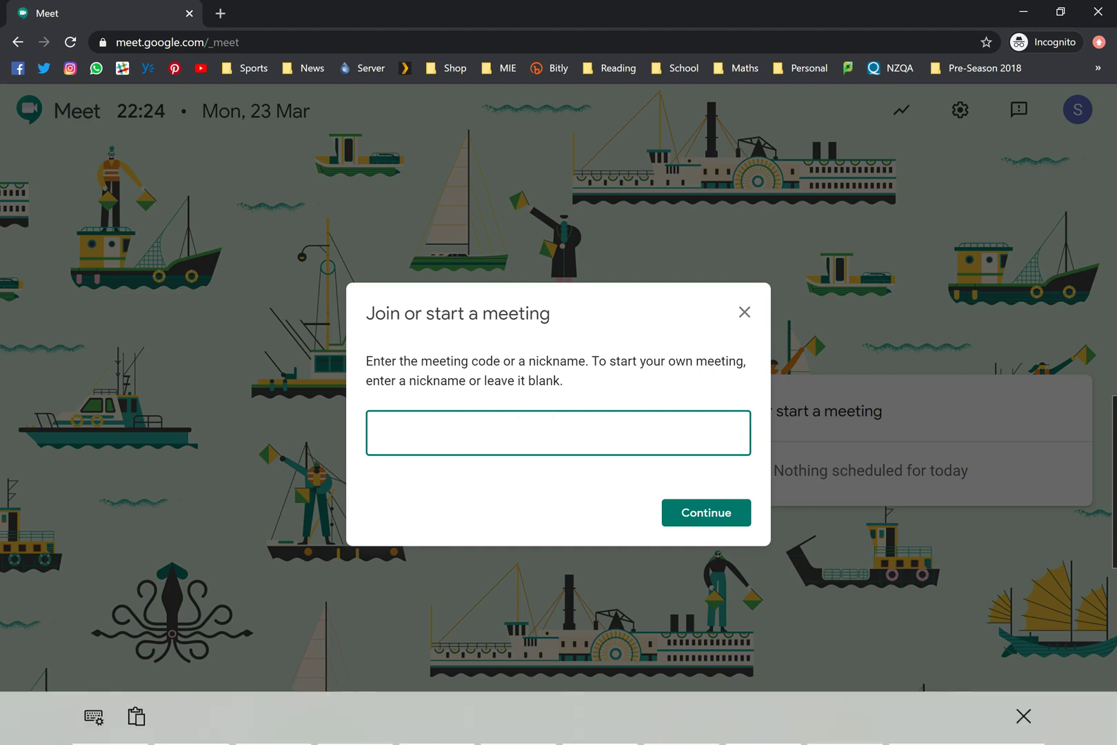
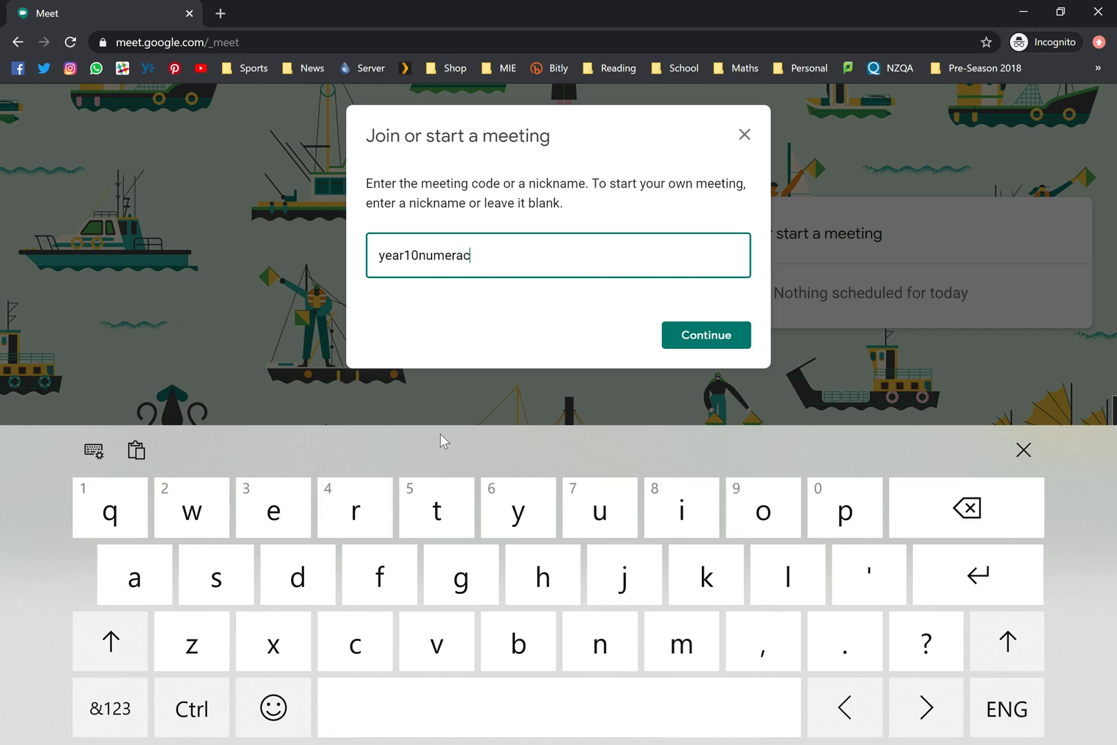
{"action": "key", "text": "Return"}
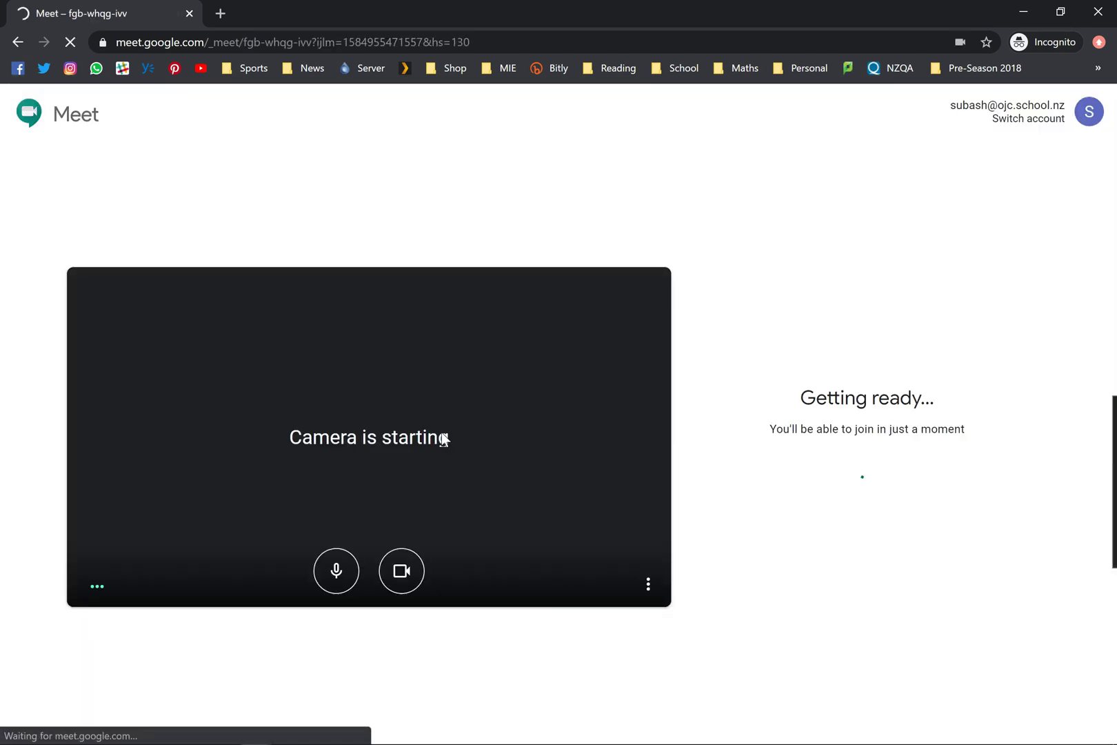
{"action": "left_click", "coordinate": [332, 489]}
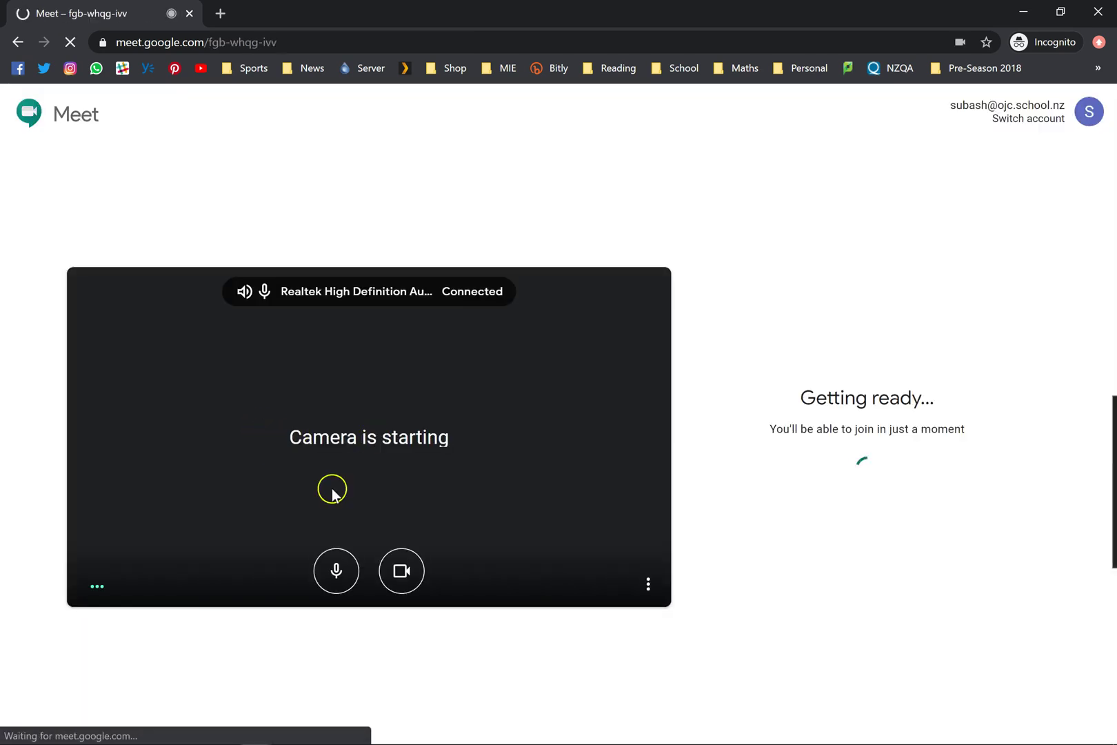
{"action": "left_click", "coordinate": [337, 577]}
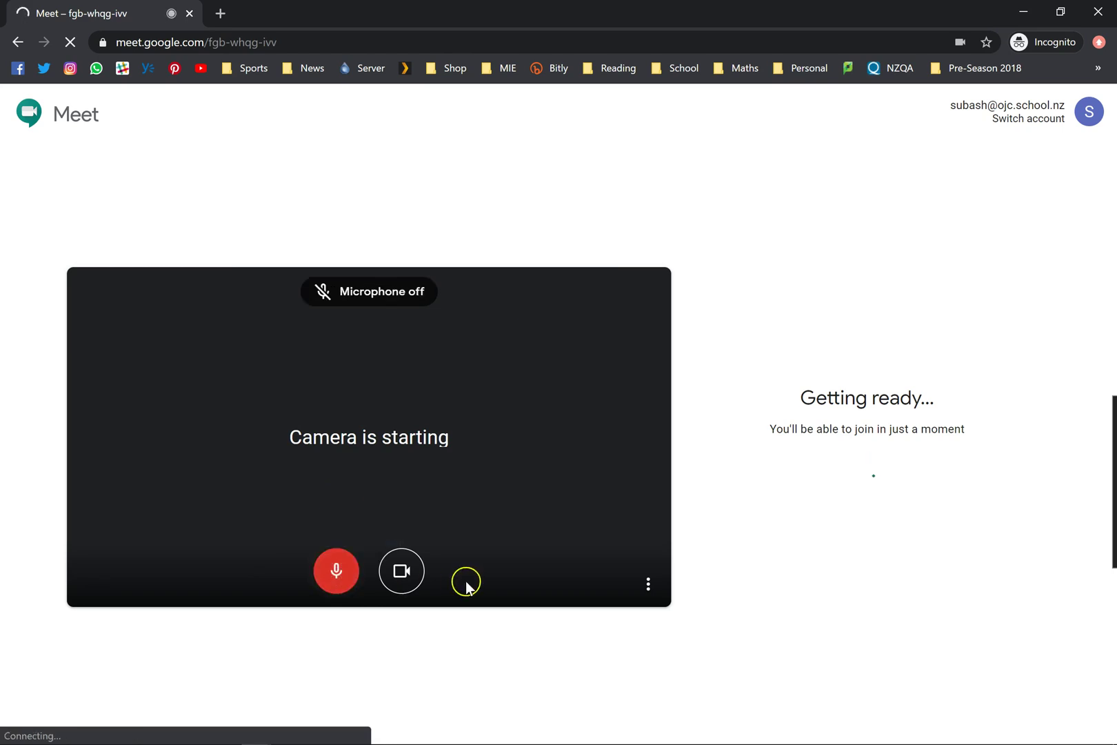
{"action": "left_click", "coordinate": [402, 577]}
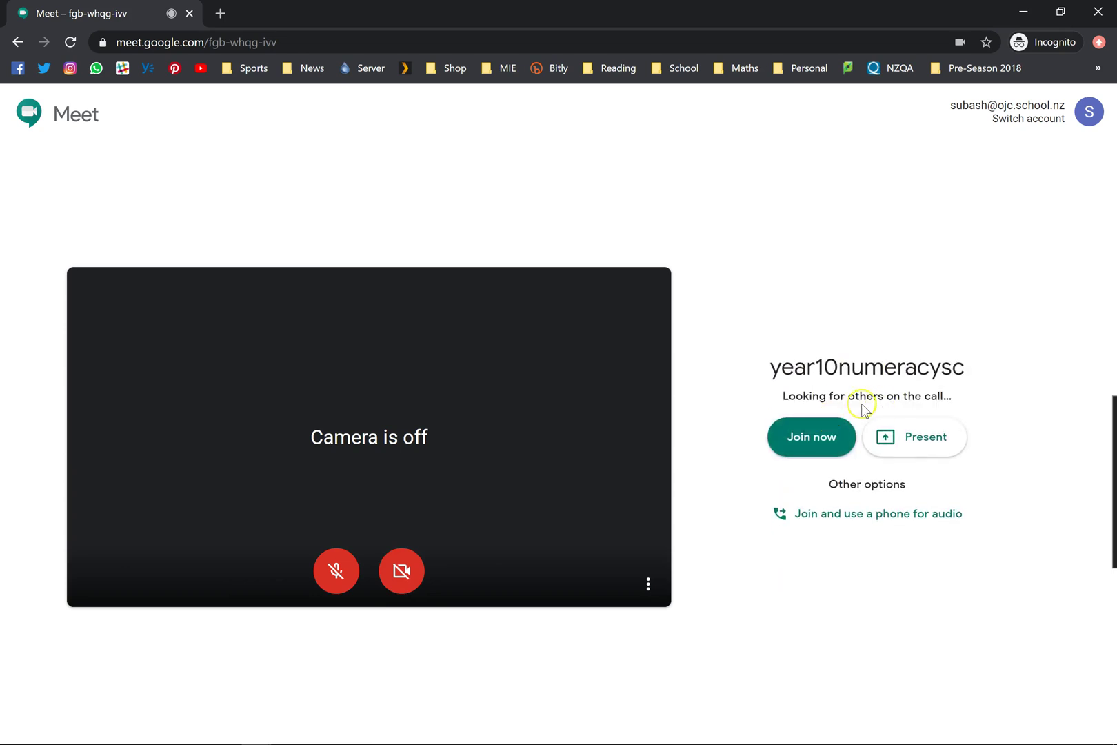
{"action": "left_click", "coordinate": [806, 443]}
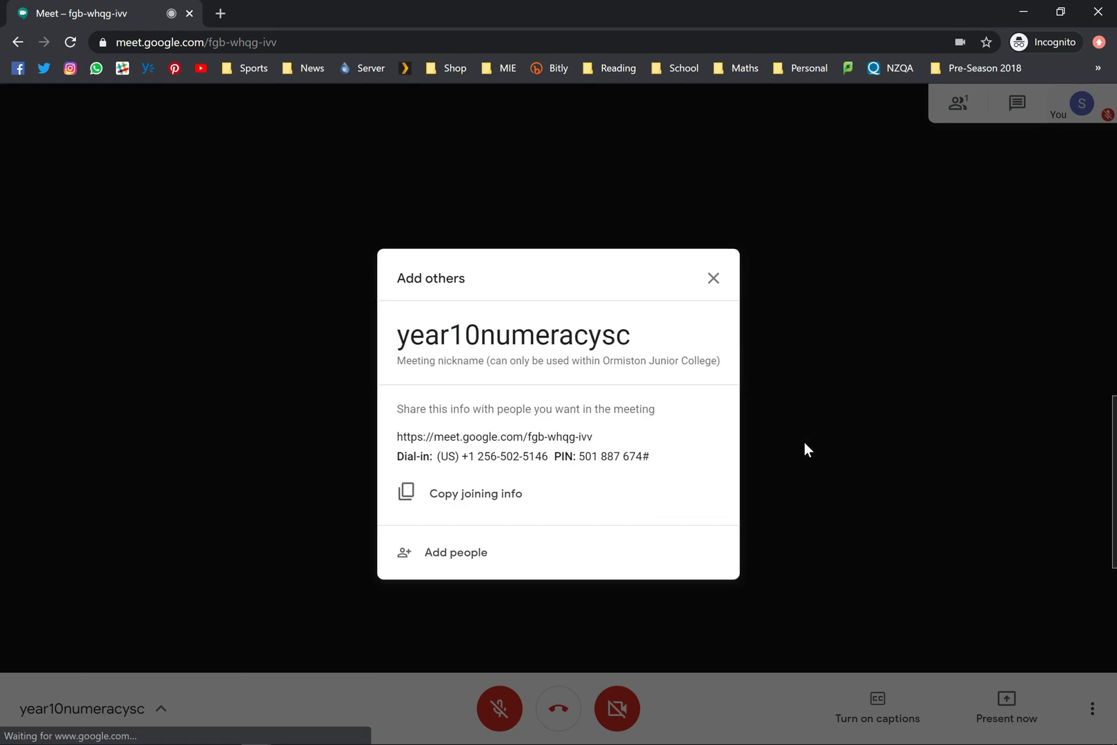
- Dismiss the Add others panel and switch the camera on
{"action": "left_click", "coordinate": [711, 283]}
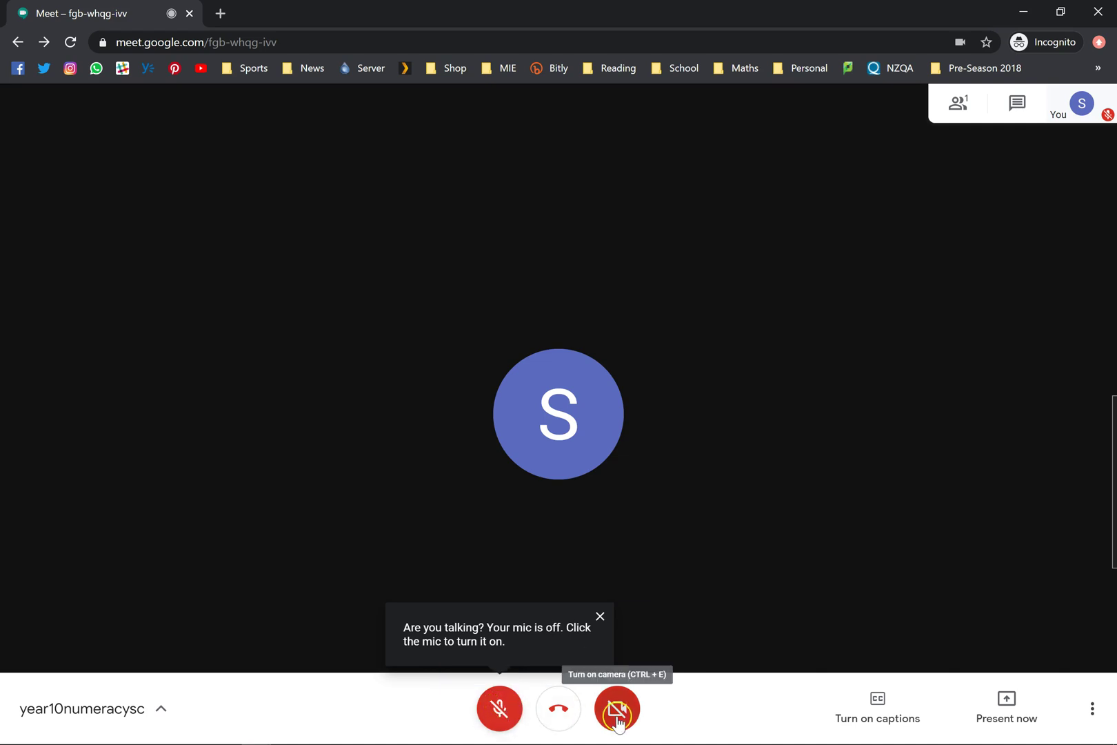
{"action": "left_click", "coordinate": [619, 717]}
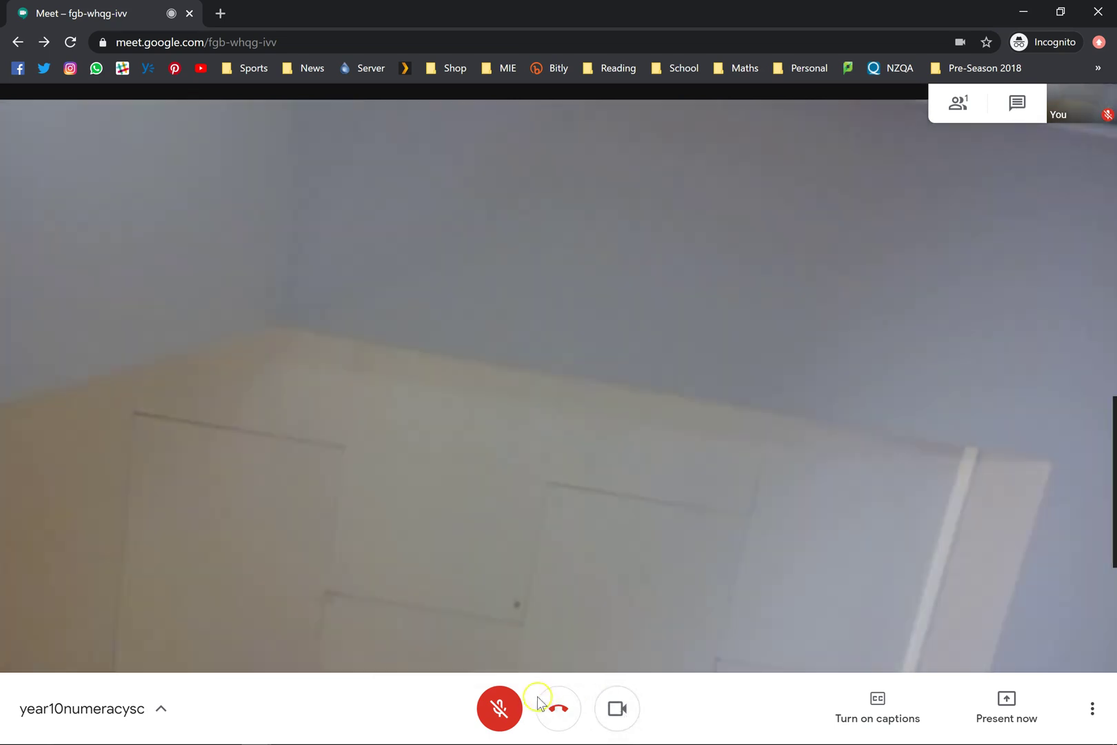
{"action": "left_click", "coordinate": [556, 707]}
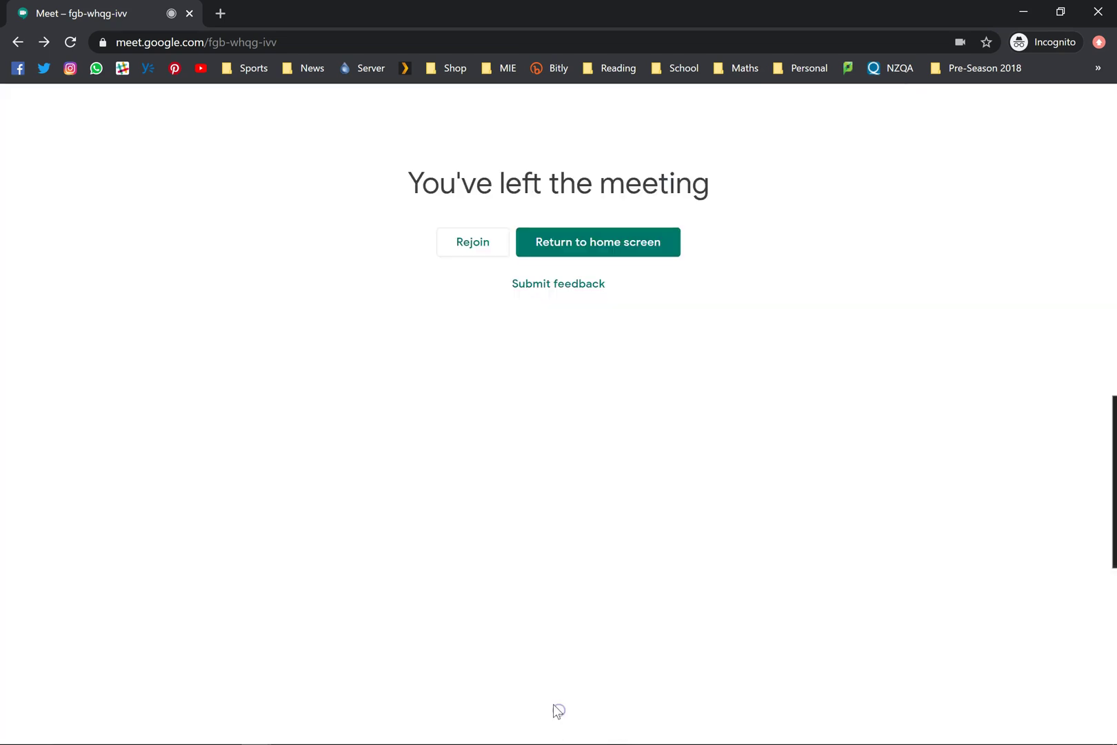